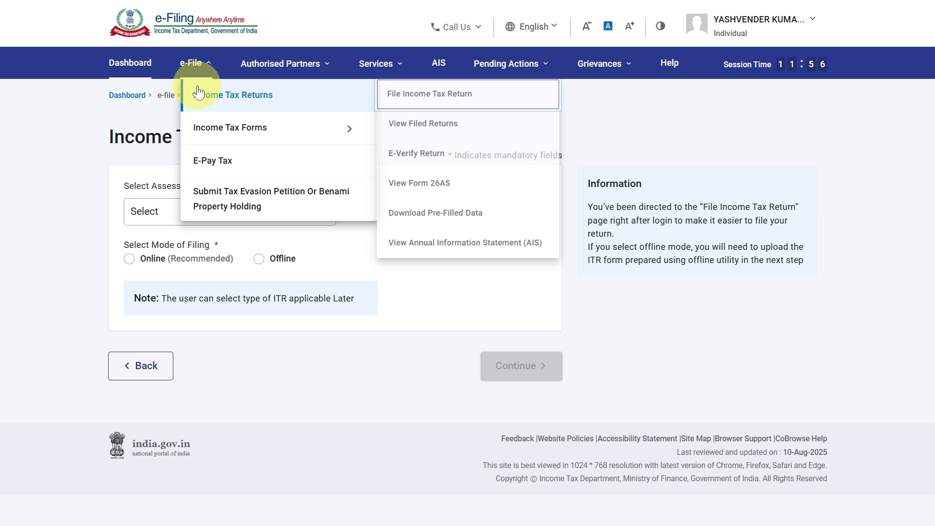
Step: Start an income tax return for assessment year 2025-26 (Current A.Y.) in the Online filing mode
left_click(416, 102)
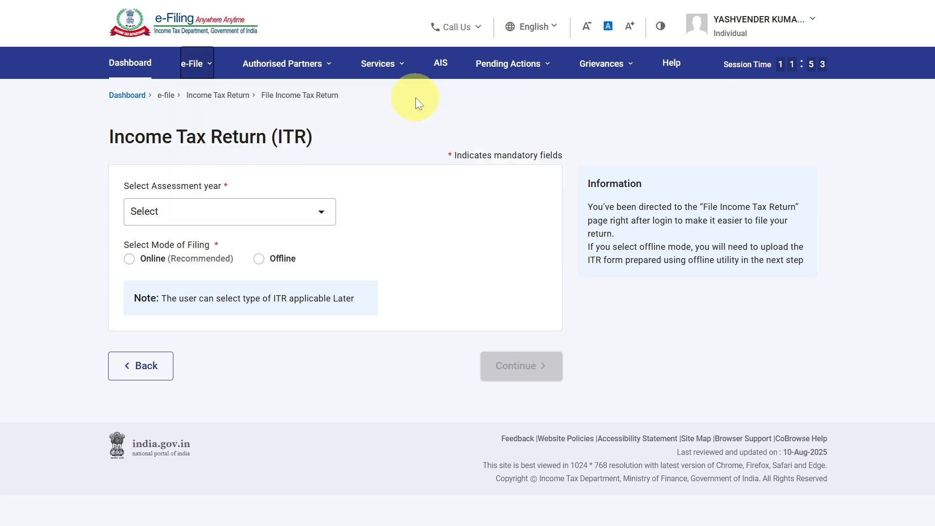
left_click(186, 219)
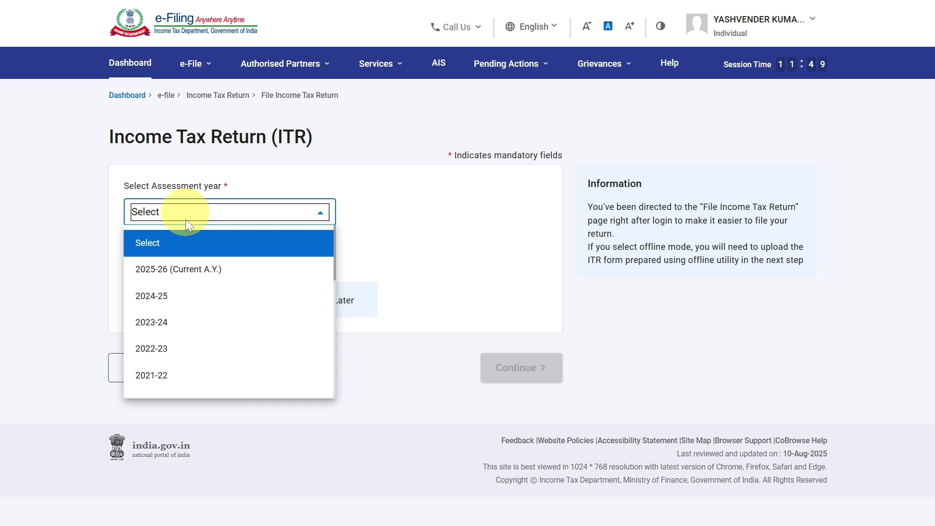
left_click(197, 272)
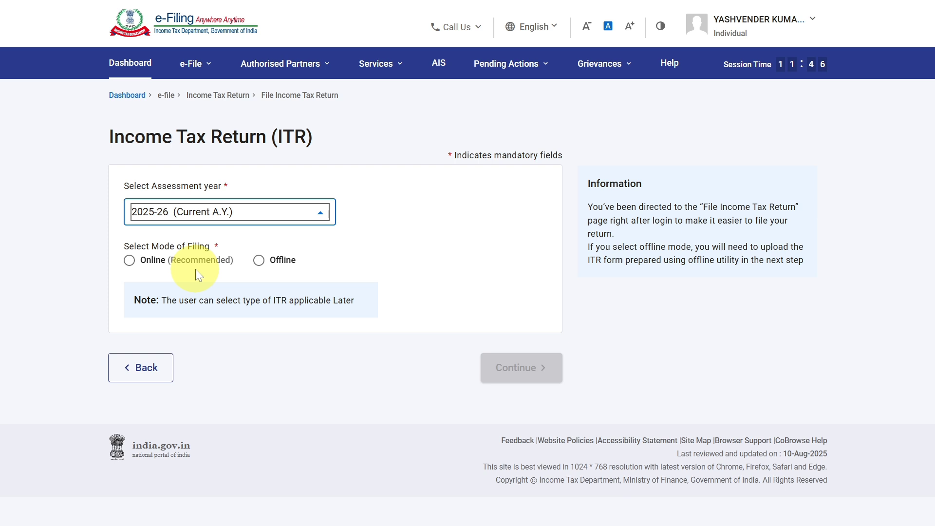
left_click(129, 261)
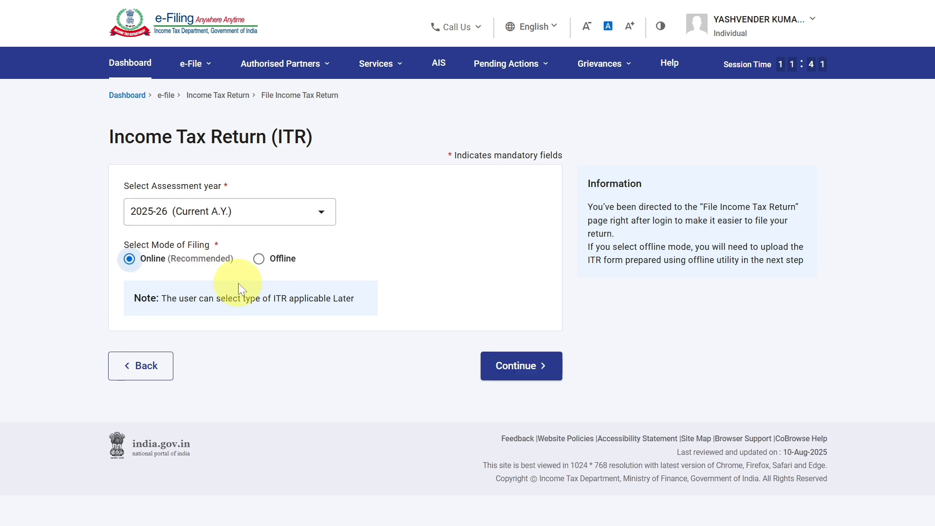
left_click(502, 377)
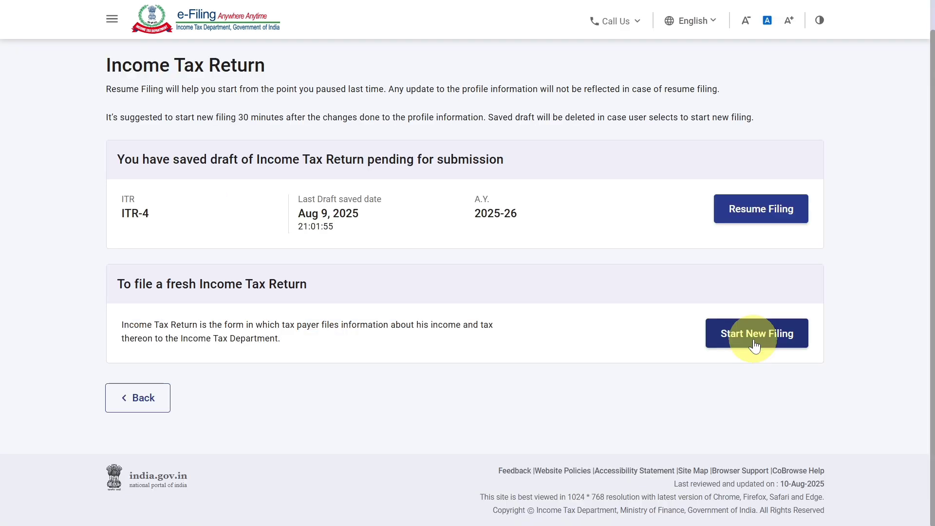
Step: Start a new filing with Individual status and proceed with the ITR-4 form
left_click(754, 347)
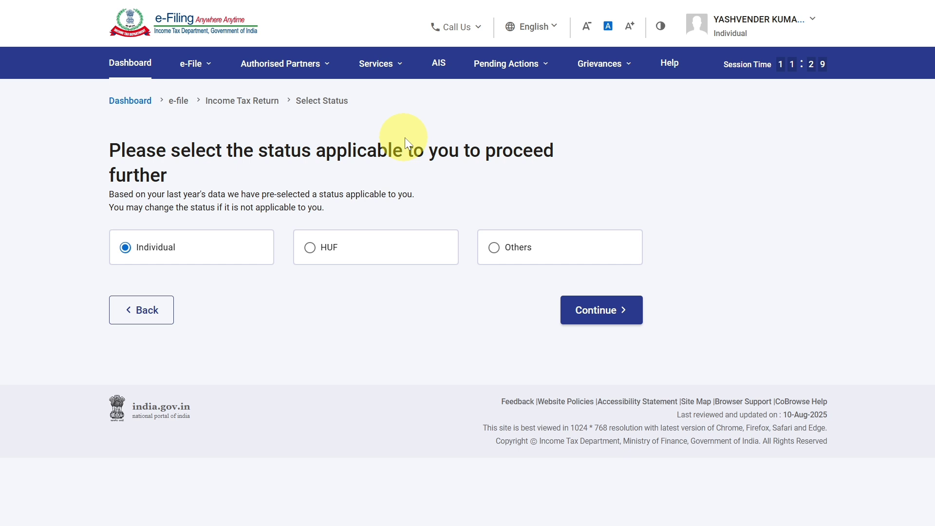
left_click(569, 323)
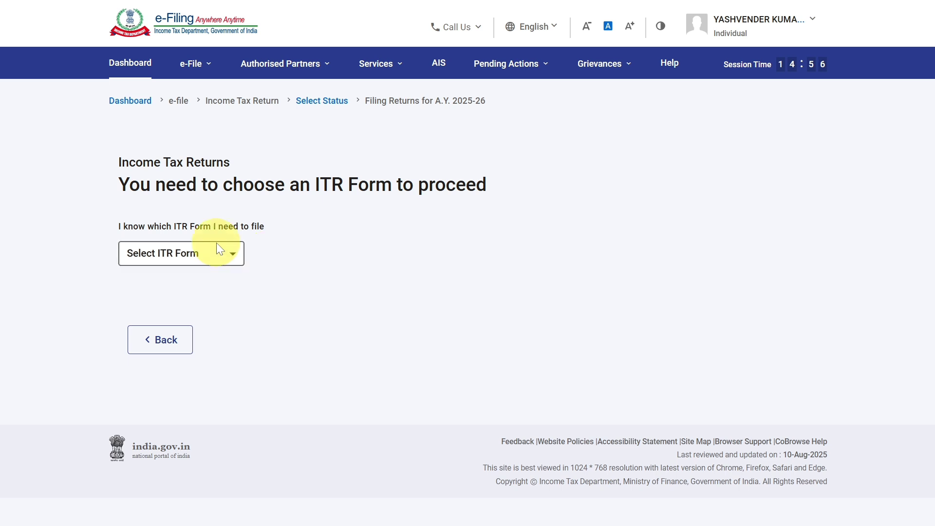
left_click(232, 254)
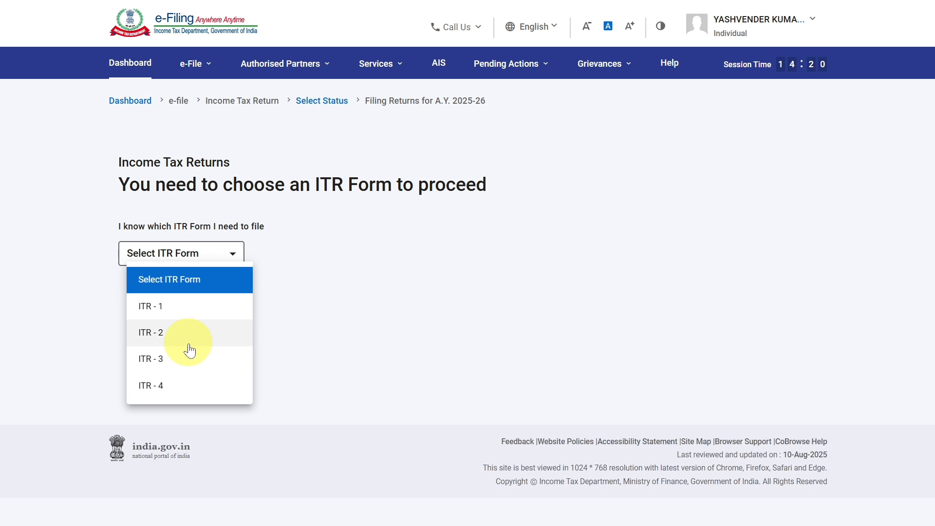
left_click(187, 391)
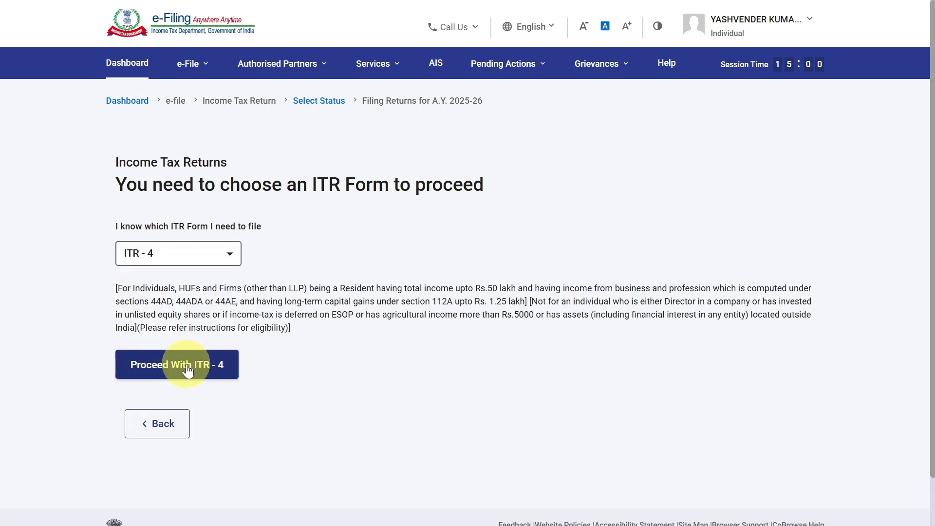
left_click(188, 369)
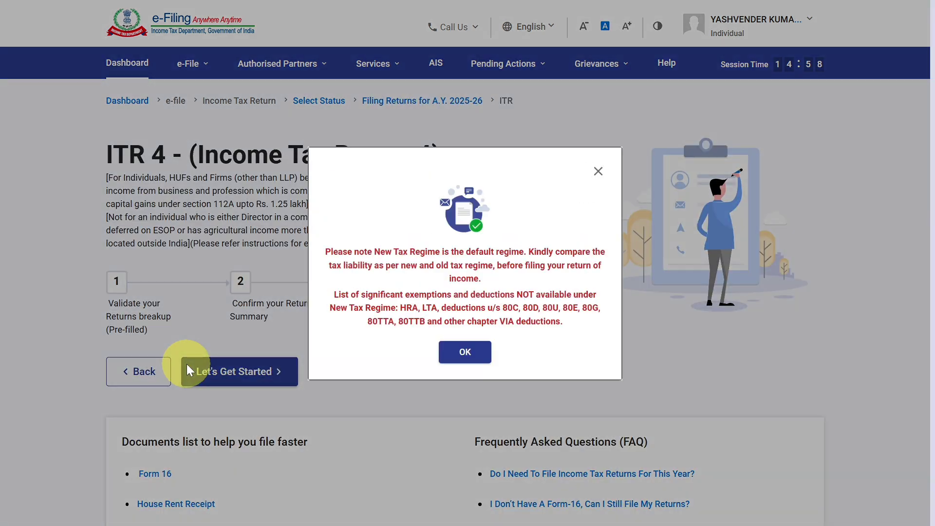
Step: Begin the ITR-4 return and give "Taxable income is more than basic exemption limit" as the filing reason
left_click(455, 351)
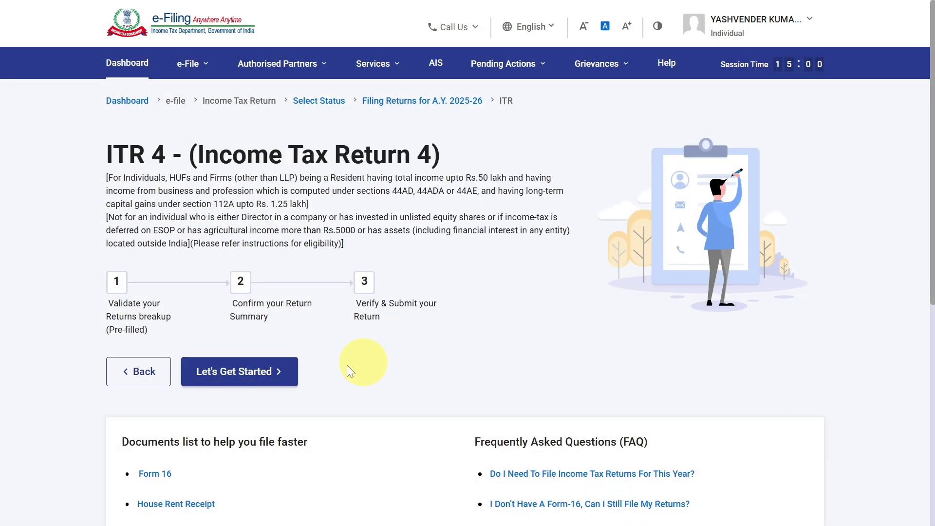
left_click(257, 380)
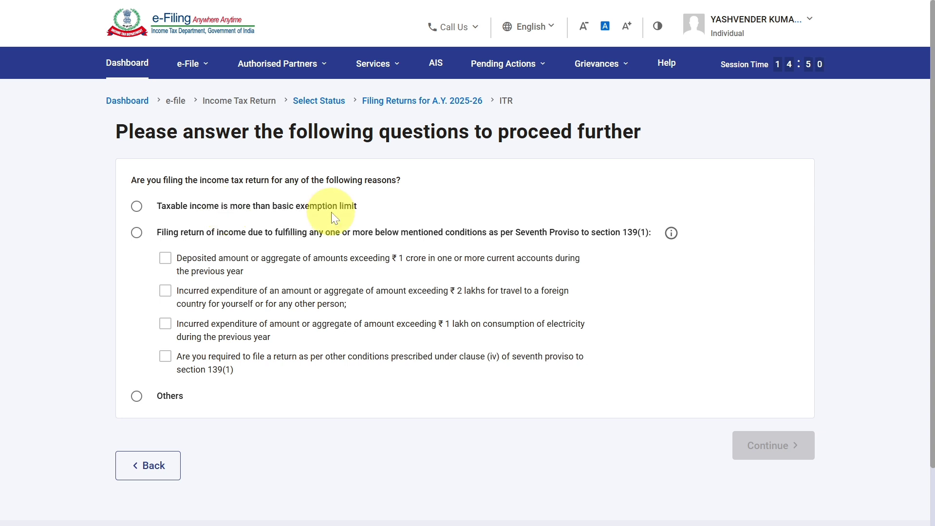
left_click(135, 207)
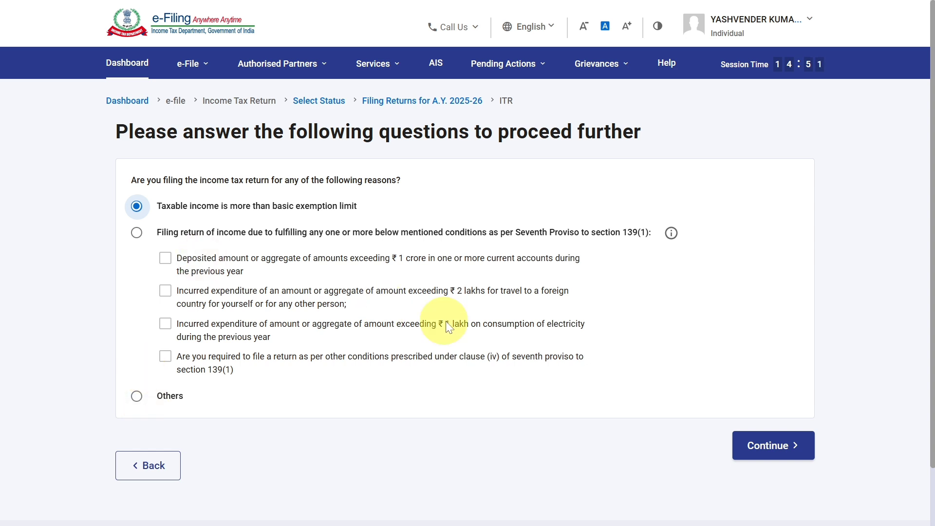
left_click(761, 455)
left_click(468, 357)
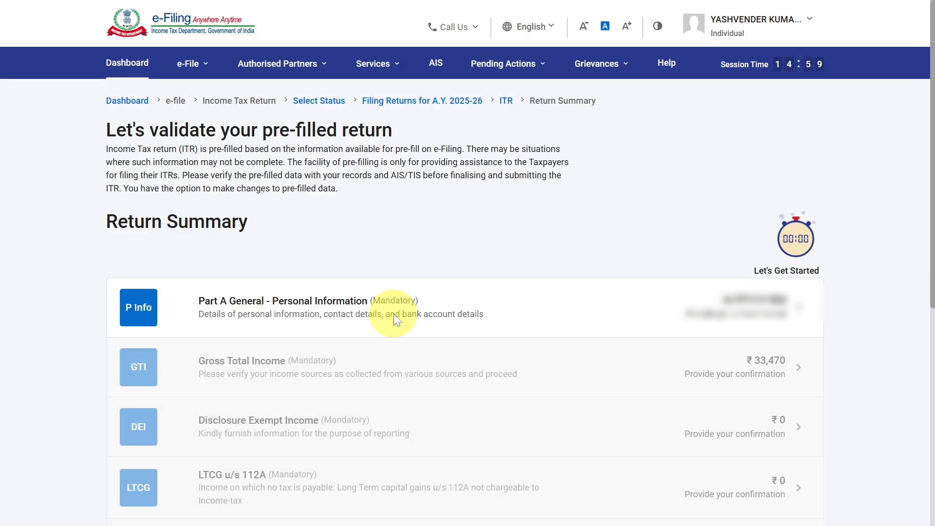
Step: In Part A General - Personal Information, set the nature of employment to "Not Applicable (eg. Family pension etc)"
left_click(392, 328)
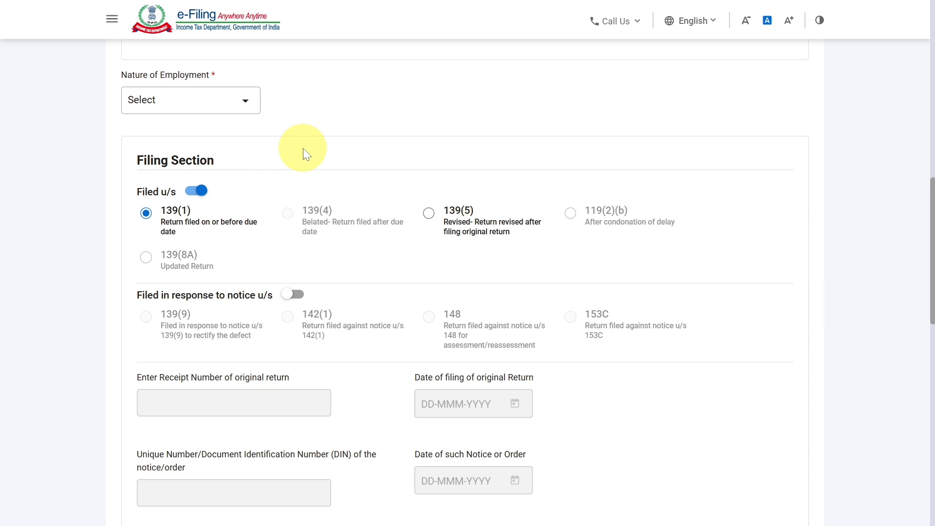
left_click(206, 103)
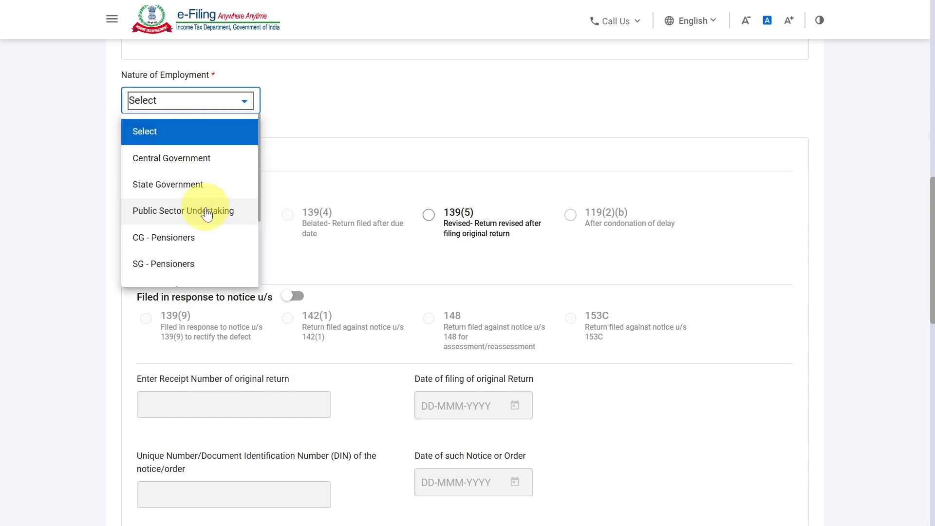
scroll(206, 213, "down", 2)
scroll(207, 213, "up", 2)
scroll(212, 225, "down", 2)
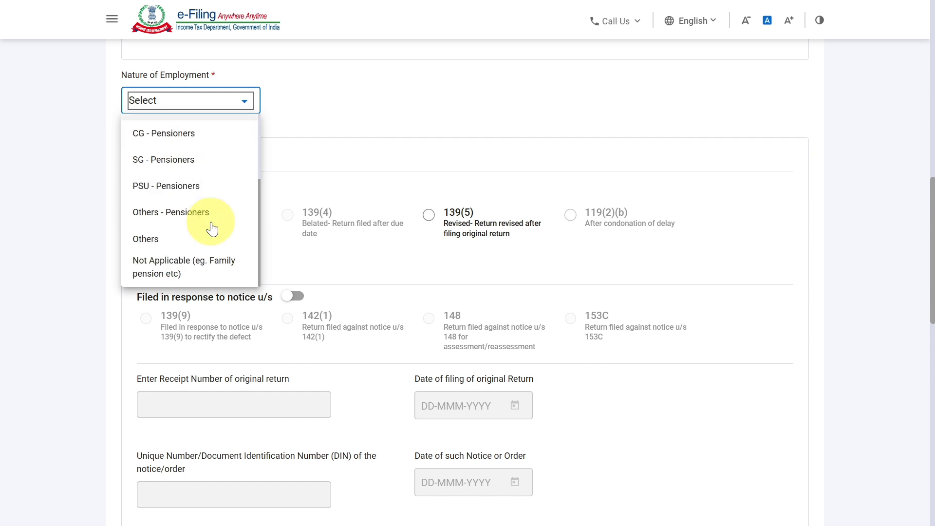
left_click(203, 271)
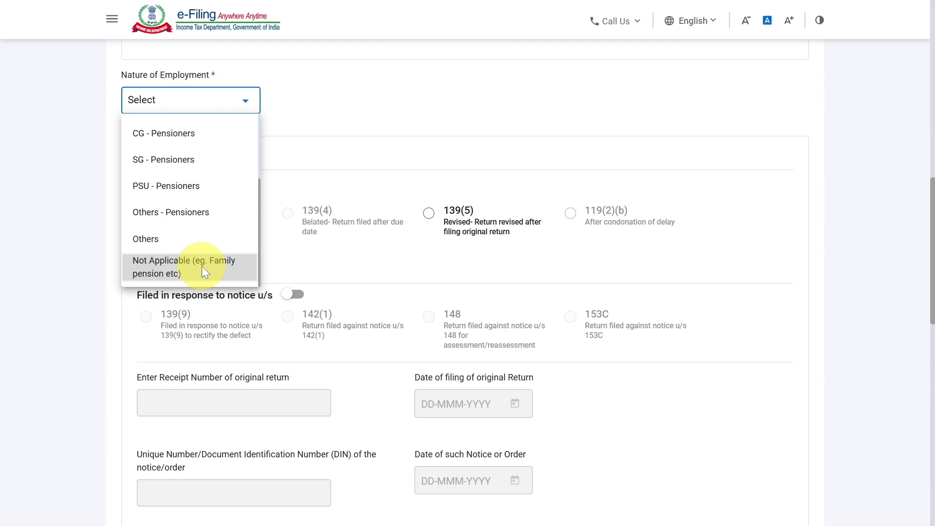
left_click(203, 268)
left_click(479, 335)
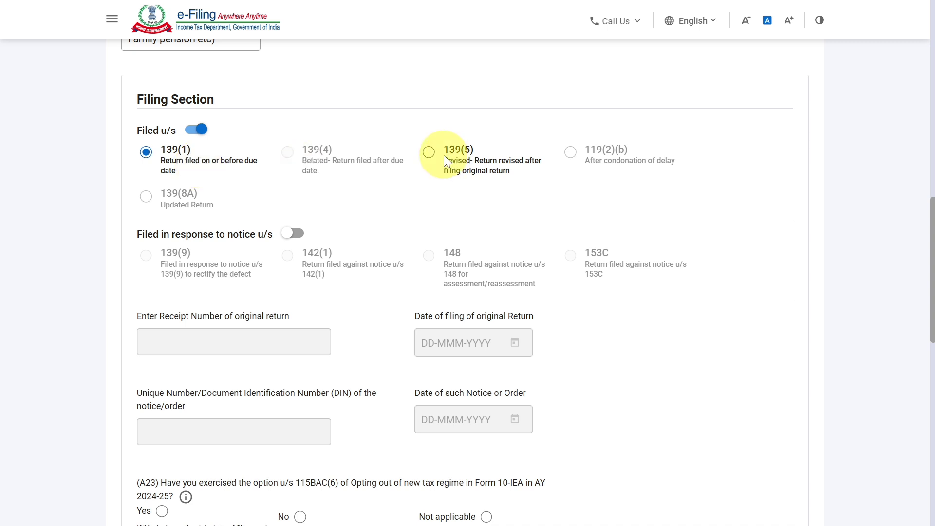
Step: Answer No to opting out of the new tax regime for AY 2024-25 and the current year, and confirm the personal information
scroll(443, 155, "down", 5)
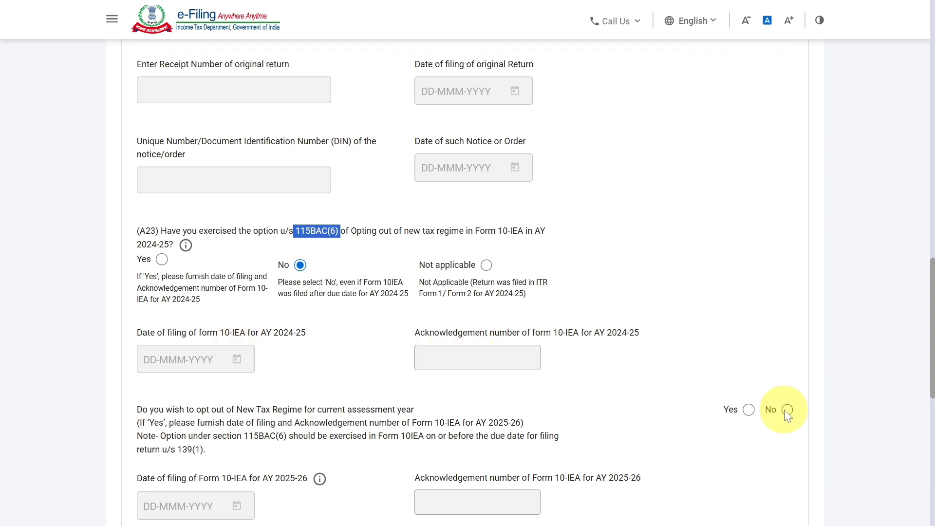
scroll(784, 410, "down", 7)
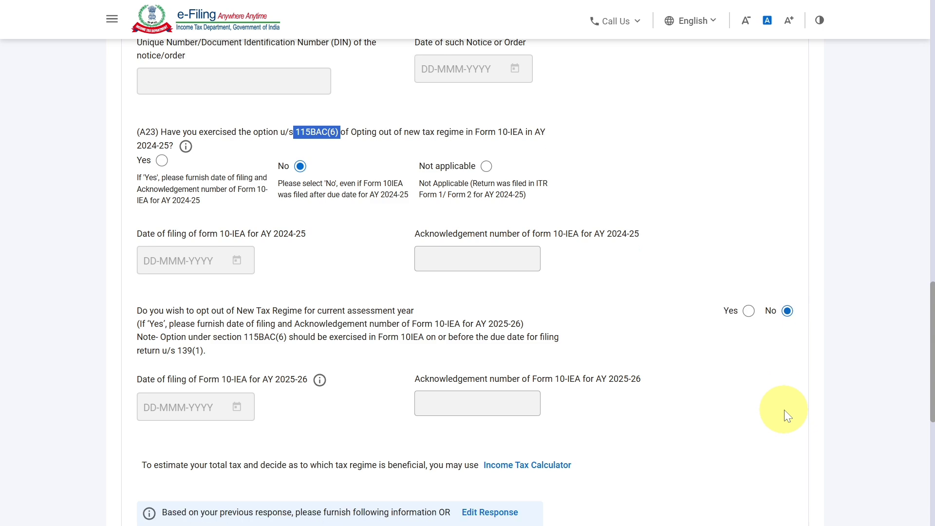
scroll(784, 410, "down", 2)
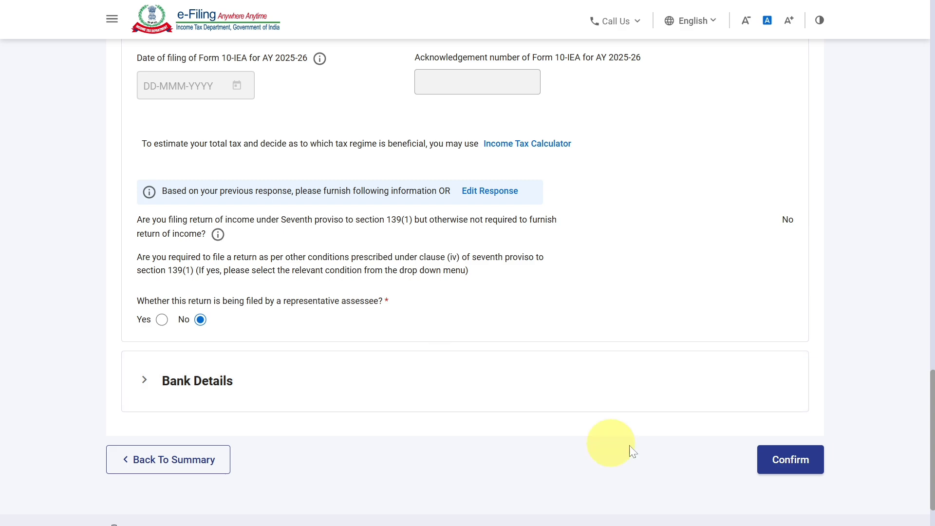
left_click(791, 461)
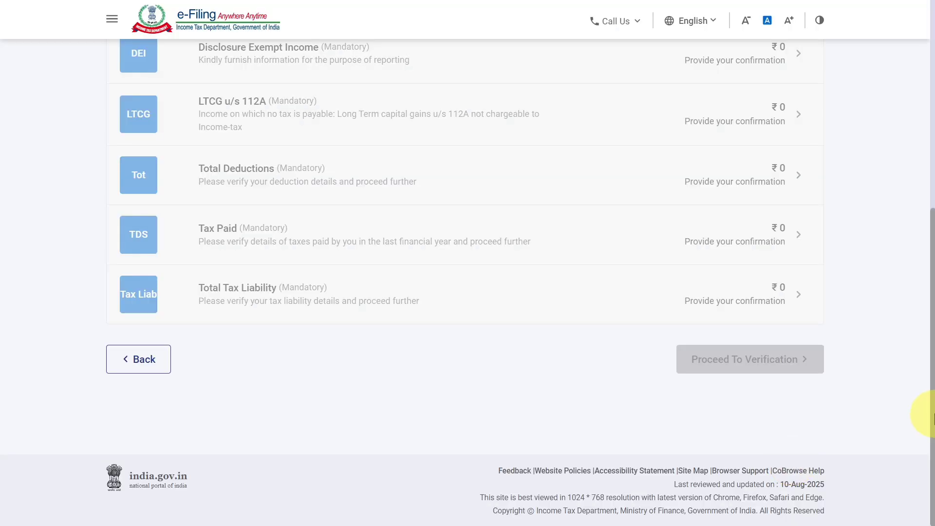
Step: Open the Gross Total Income schedule and start editing B1, Income from Business & Profession
left_click_drag(934, 414, 934, 363)
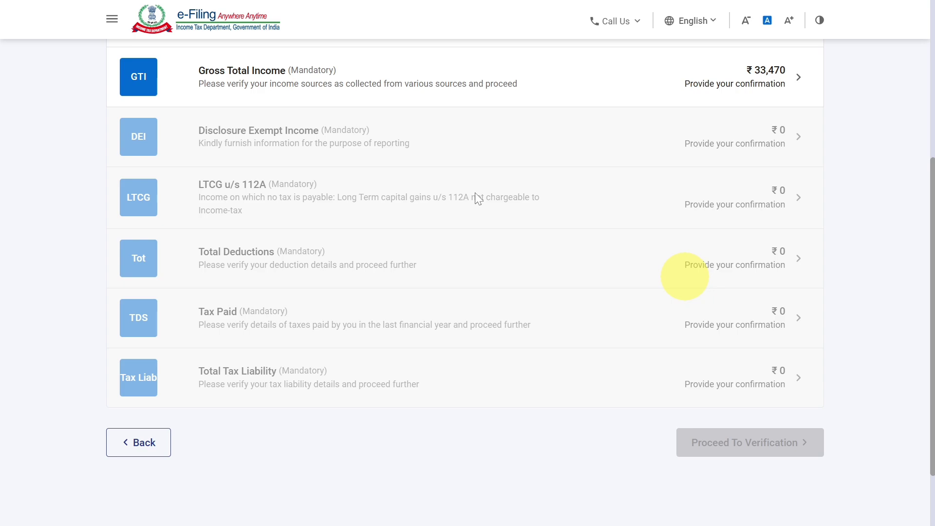
left_click(436, 84)
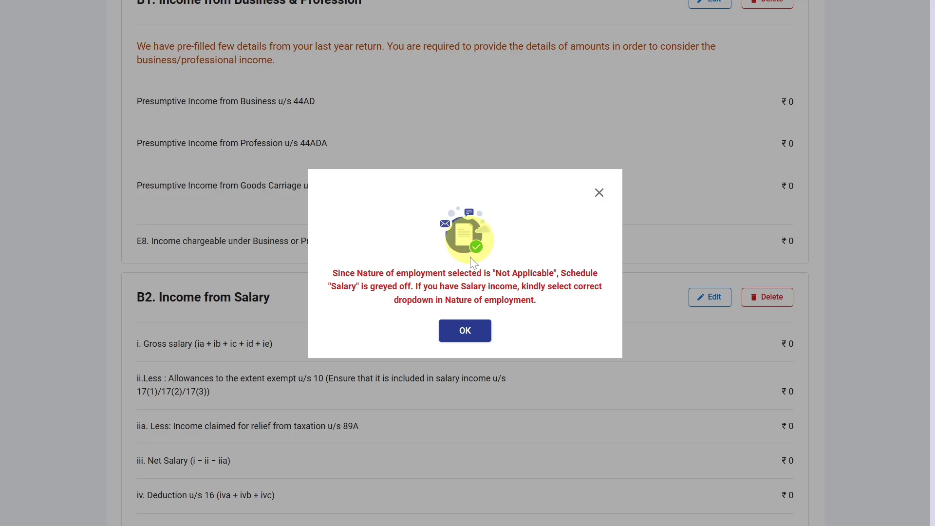
left_click(462, 325)
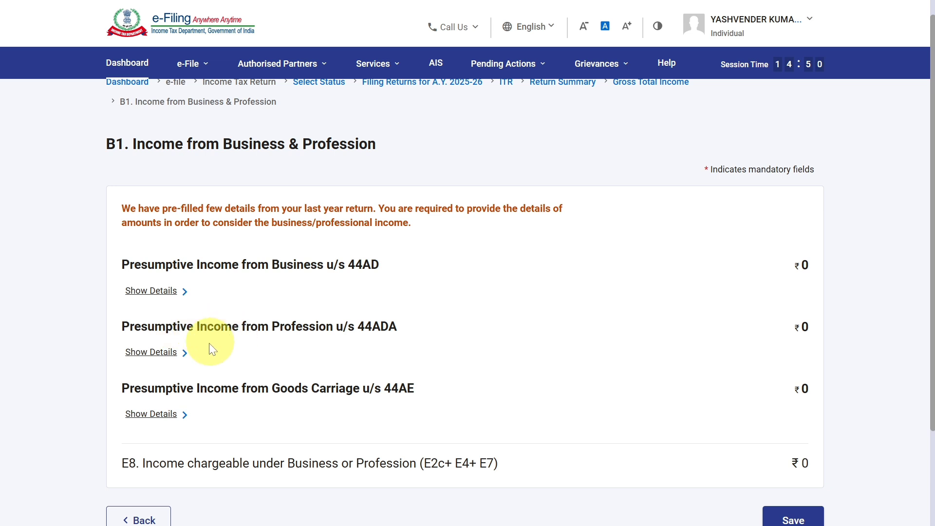
left_click(170, 295)
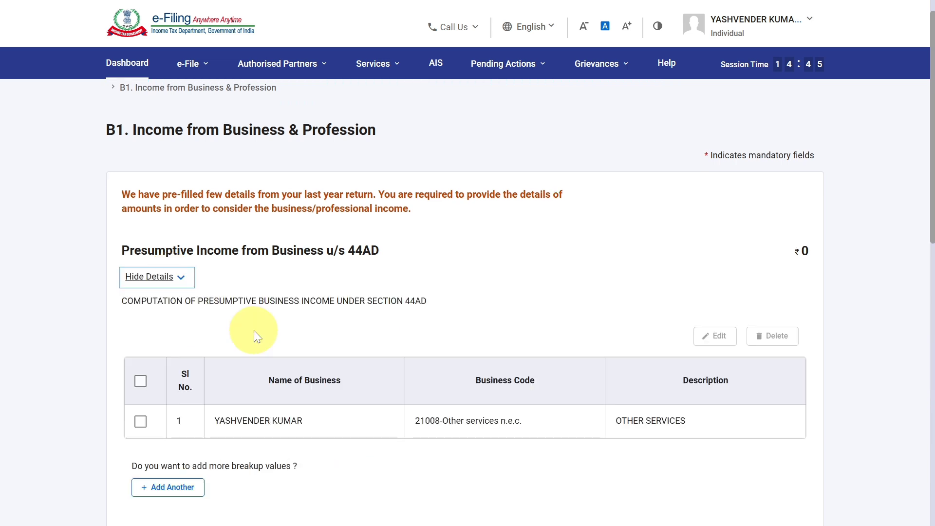
scroll(327, 288, "down", 2)
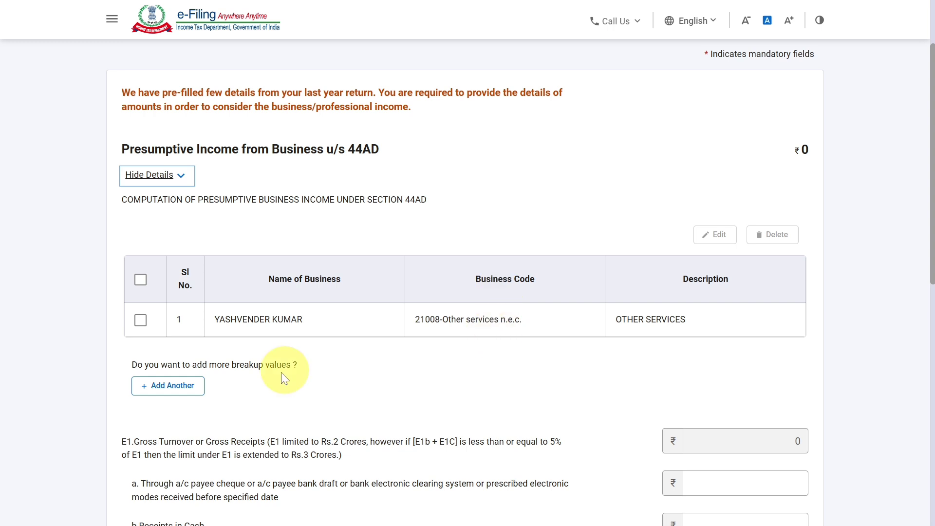
left_click(181, 392)
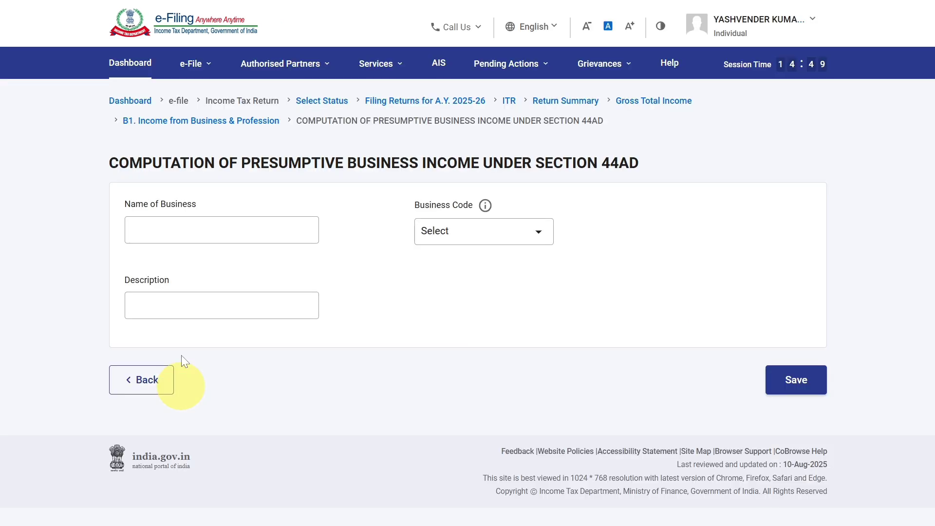
left_click(190, 232)
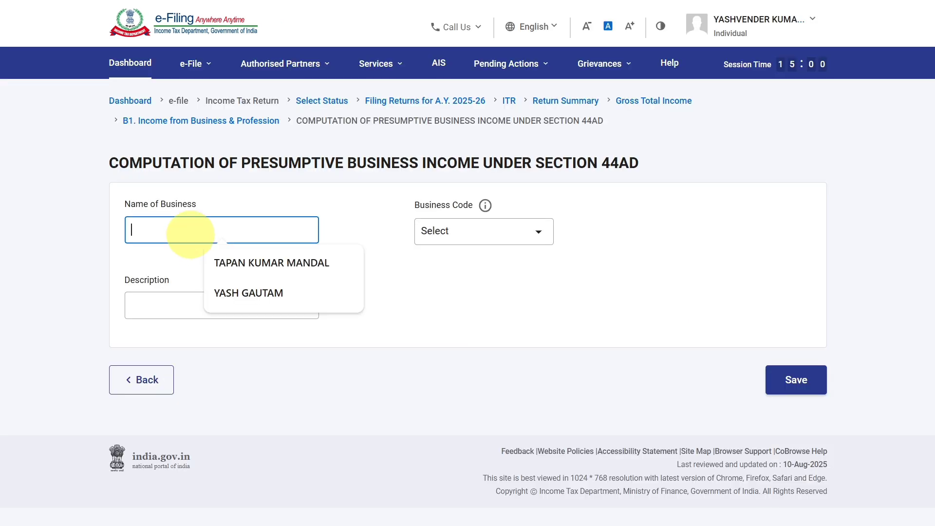
left_click(467, 232)
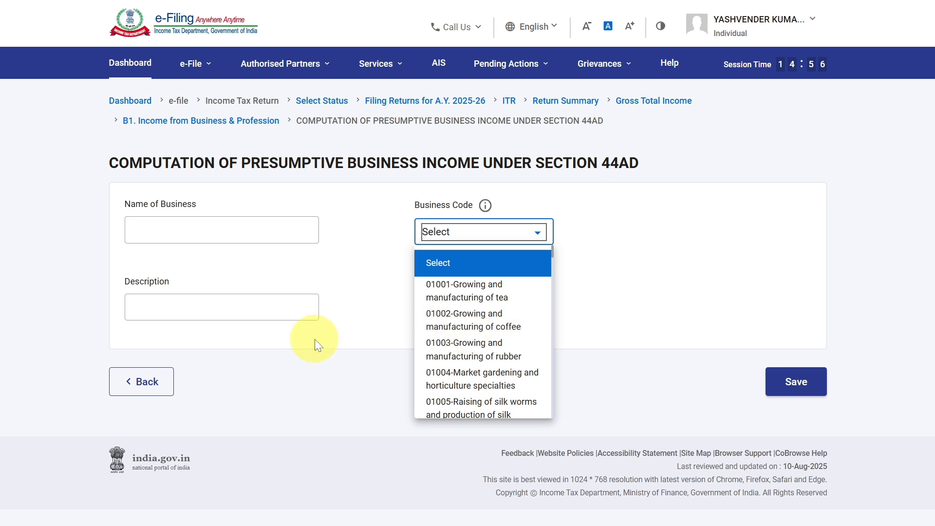
left_click(280, 317)
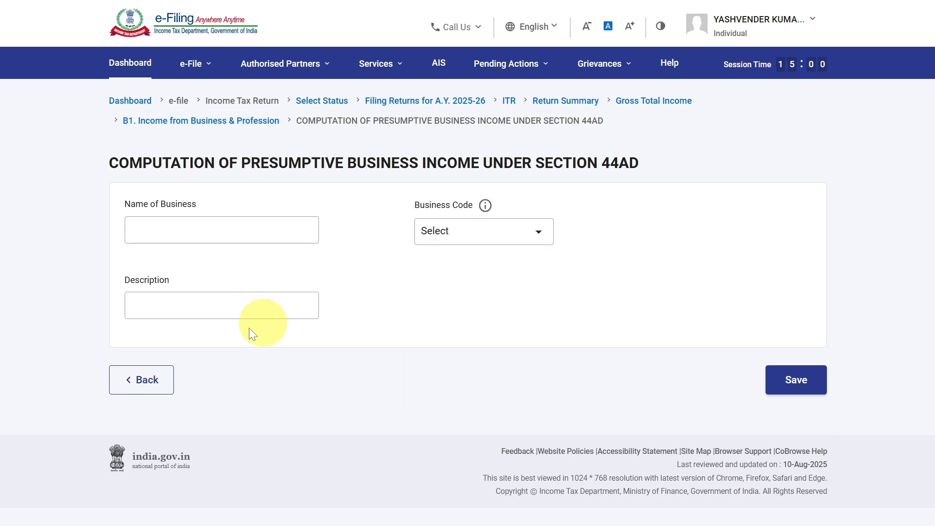
left_click(141, 379)
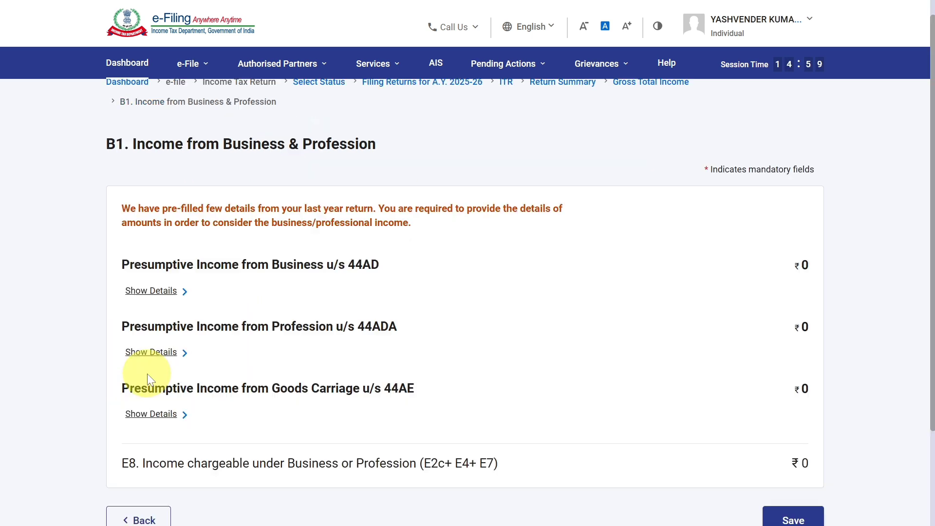
Step: Under Presumptive Income from Business u/s 44AD, enter 1050600 as E1a banking/electronic receipts and 560412 as E1b cash receipts
left_click(181, 302)
scroll(481, 303, "down", 1)
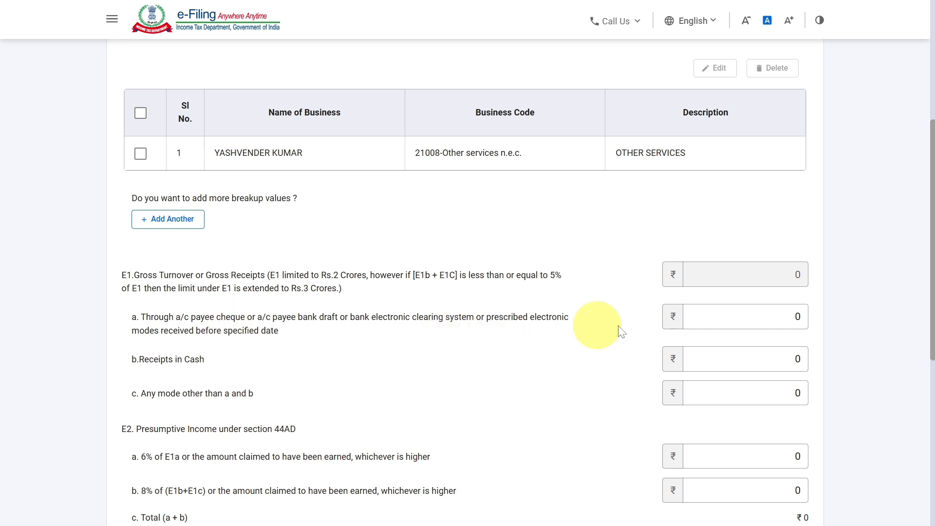
left_click(755, 319)
type("10")
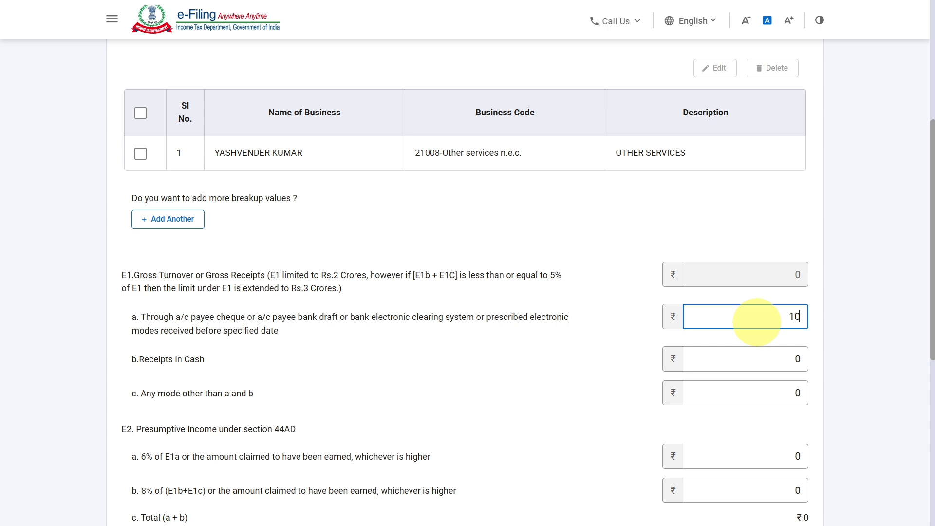
type("50600")
left_click(796, 359)
type("5")
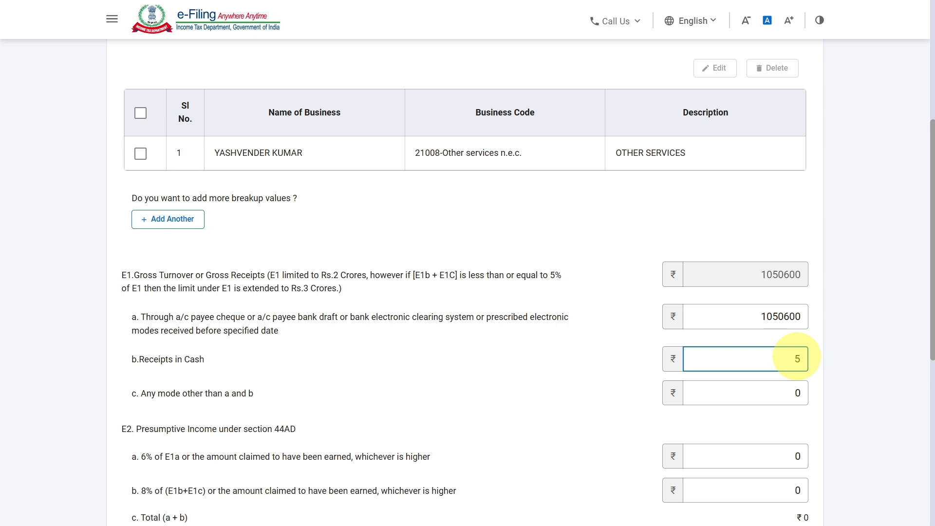
type("60412")
left_click(900, 340)
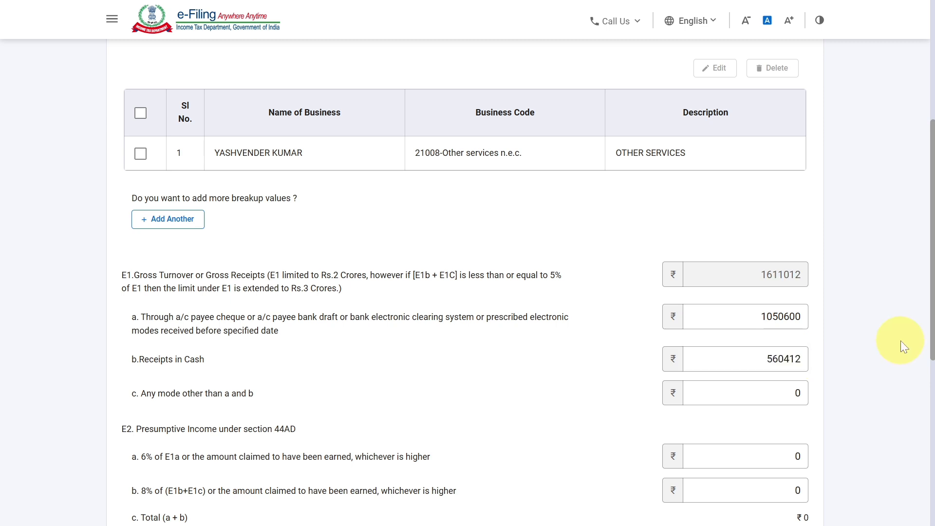
Step: Set E2a, the presumptive income claimed at 6% of E1a or higher, to 550514
scroll(900, 340, "down", 2)
left_click(719, 415)
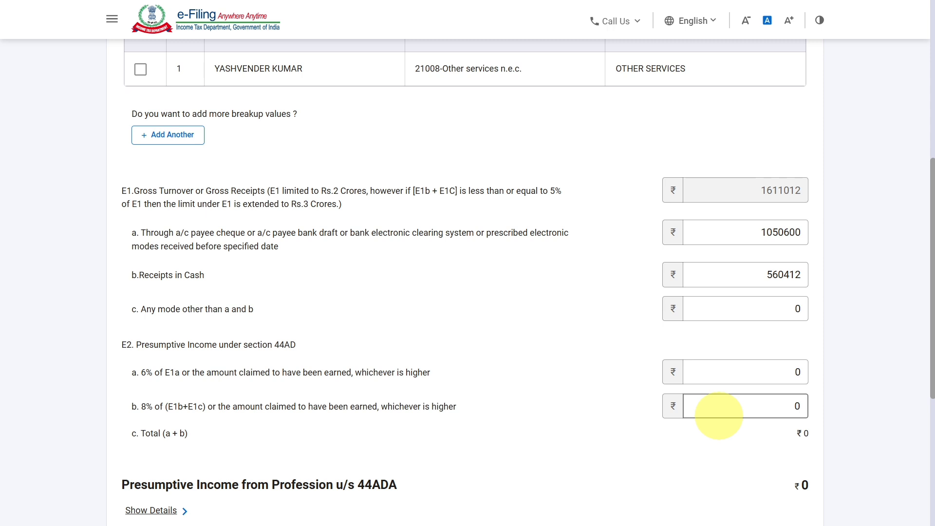
left_click(795, 372)
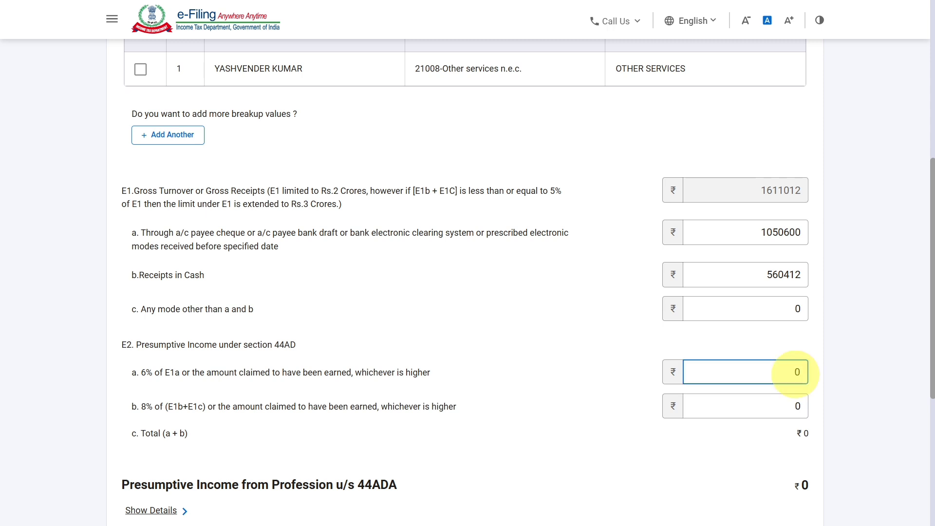
type("550514")
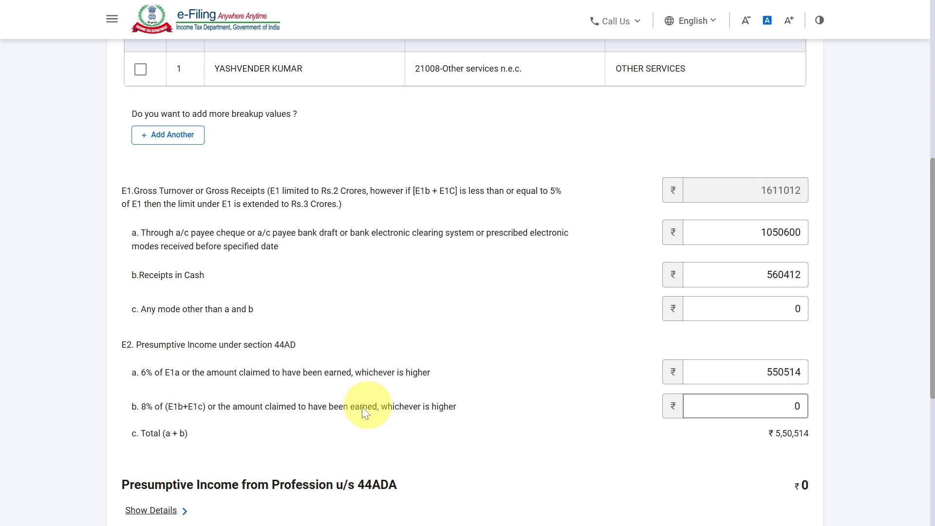
Step: Try 180451 and 120457 as the E2b presumptive income claimed at 8% of (E1b+E1c) or higher
left_click(799, 409)
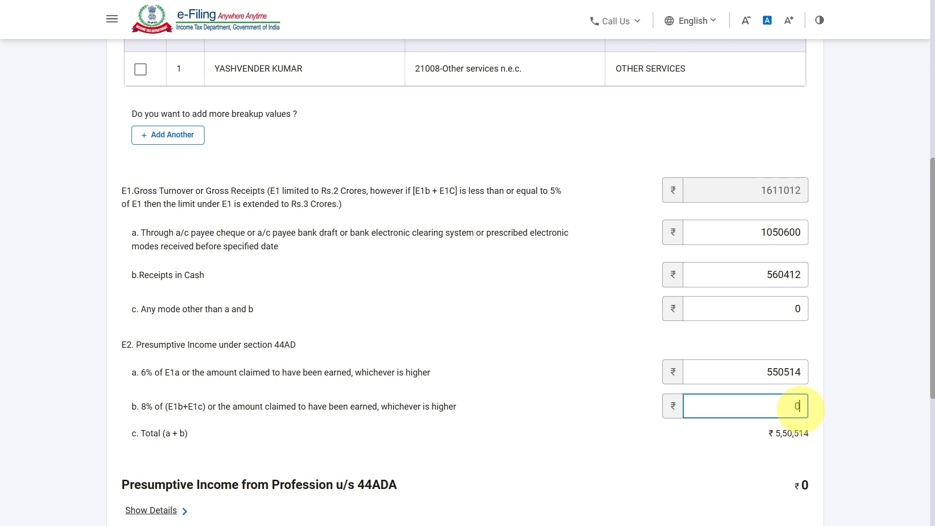
key("BackSpace")
type("180451")
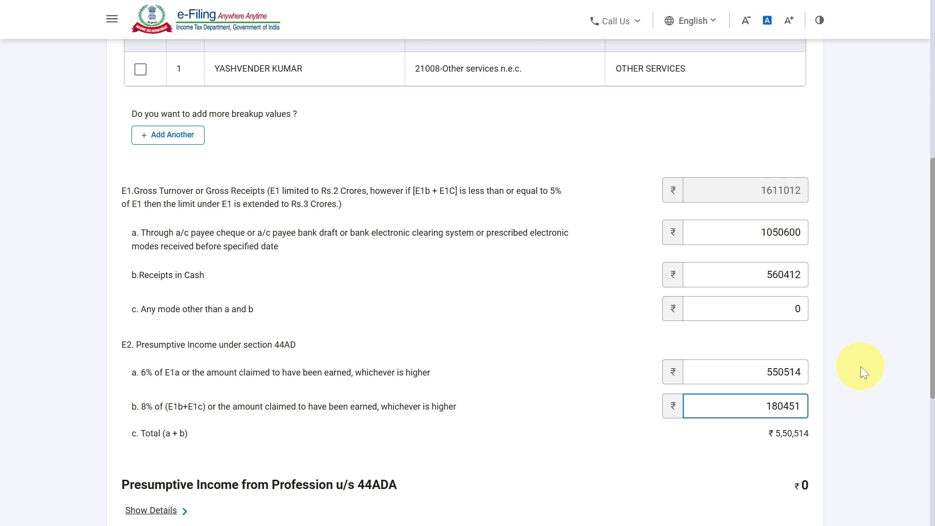
key("Tab")
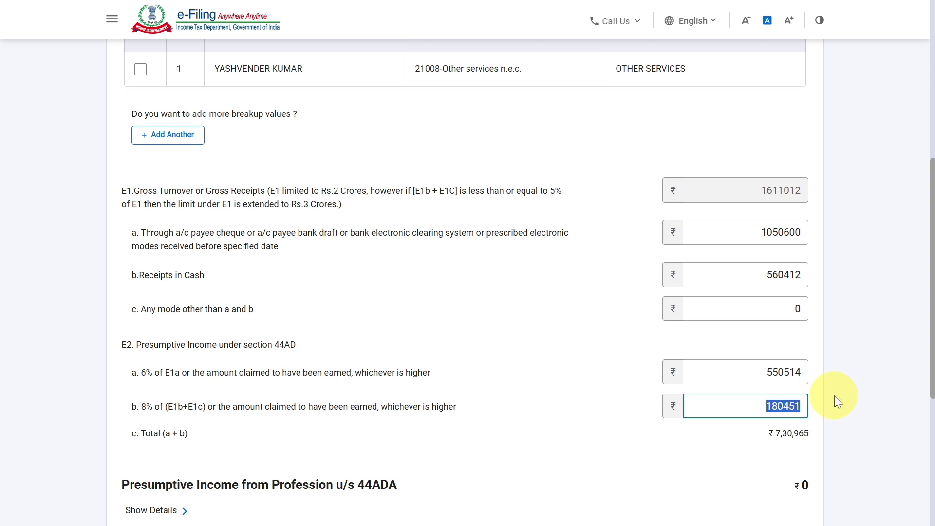
key("BackSpace")
type("120457")
left_click(862, 370)
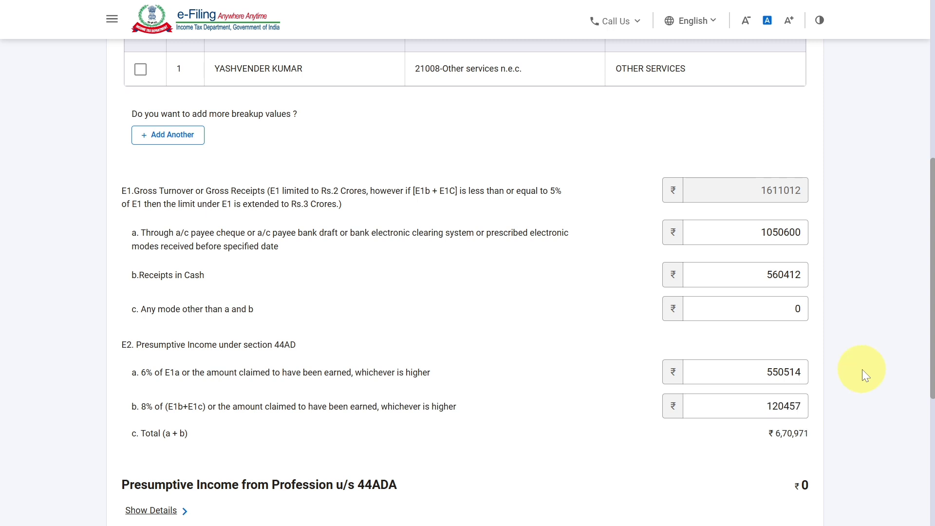
Step: Set the E2b presumptive income to 110521, save the business income details, and dismiss the salary schedule notice
left_click(763, 407)
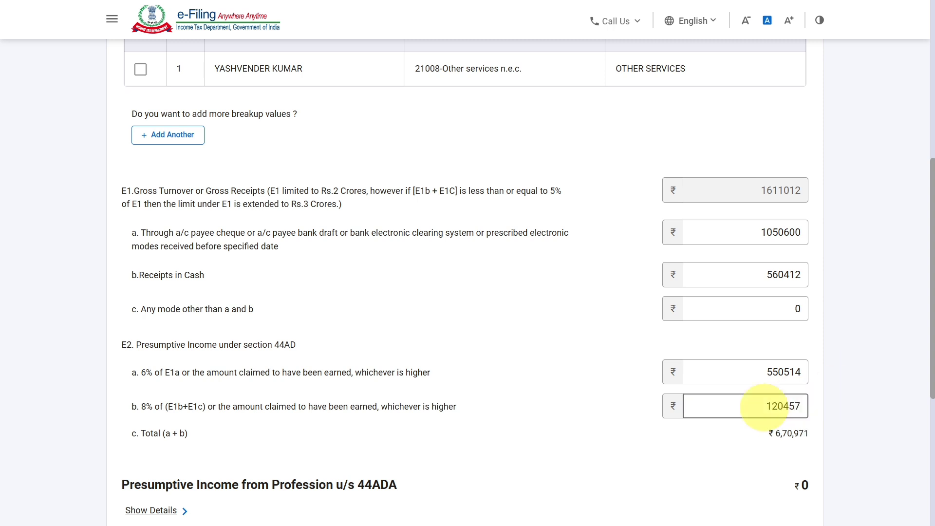
double_click(764, 406)
type("110521")
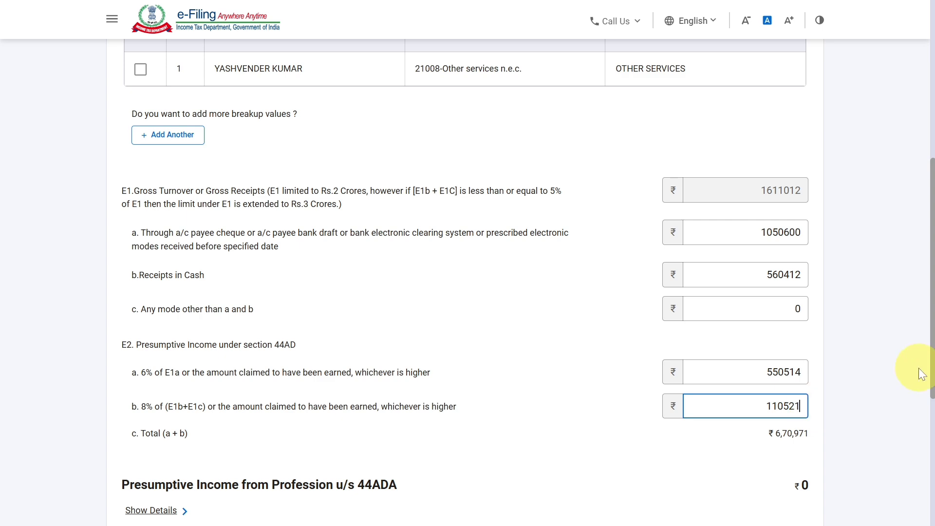
scroll(867, 399, "down", 5)
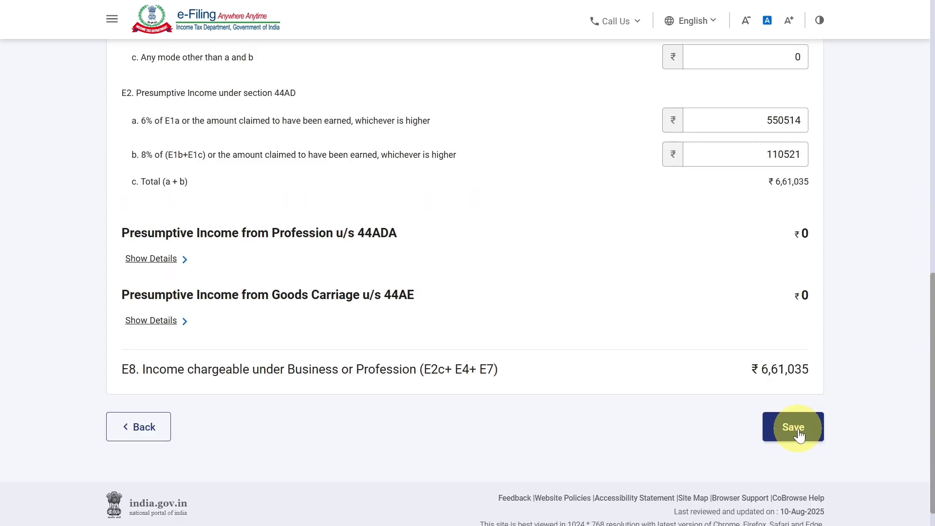
left_click(798, 433)
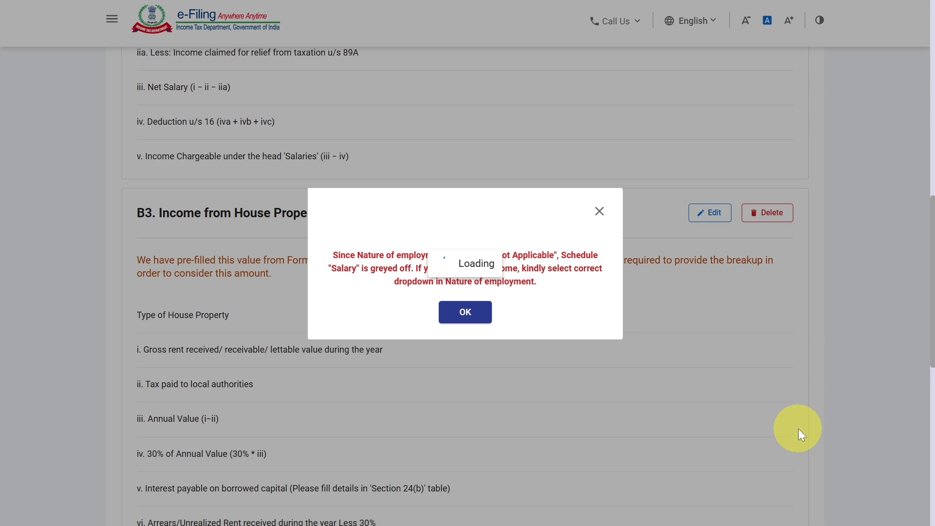
left_click(457, 321)
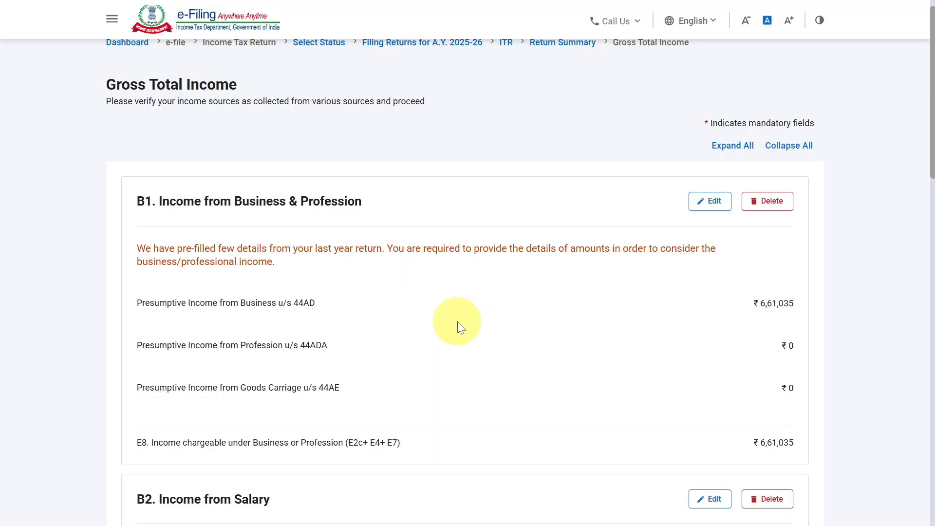
Step: Review the salary, house property and B4 Income from Other Sources breakups, and confirm the Gross Total Income schedule
scroll(457, 324, "down", 3)
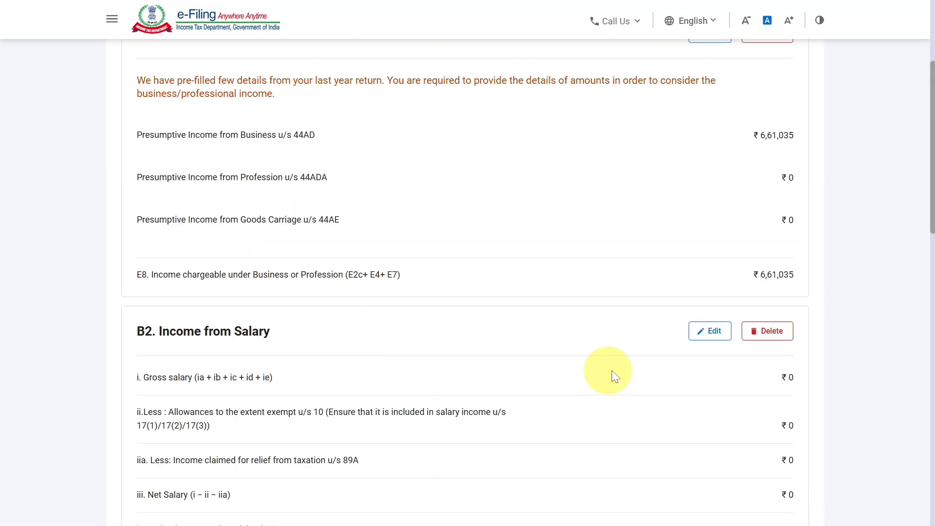
scroll(378, 430, "down", 5)
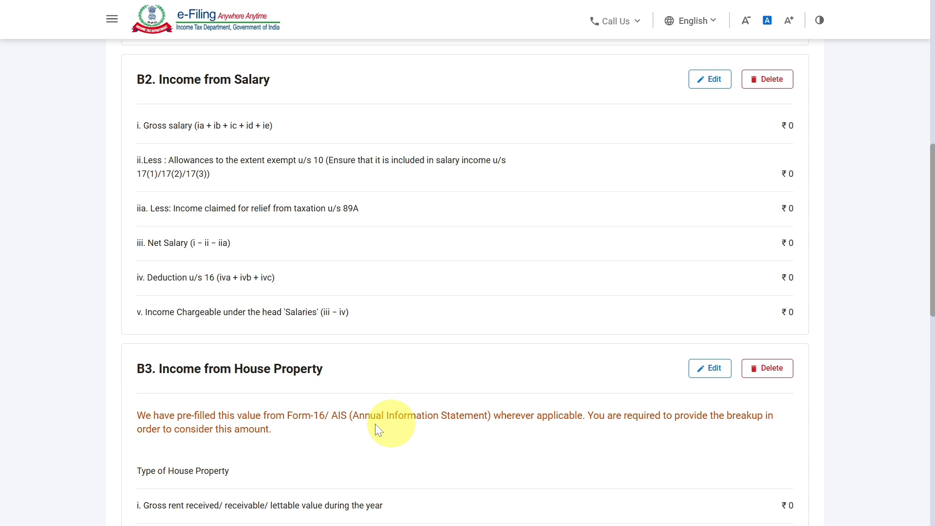
scroll(378, 384, "down", 1)
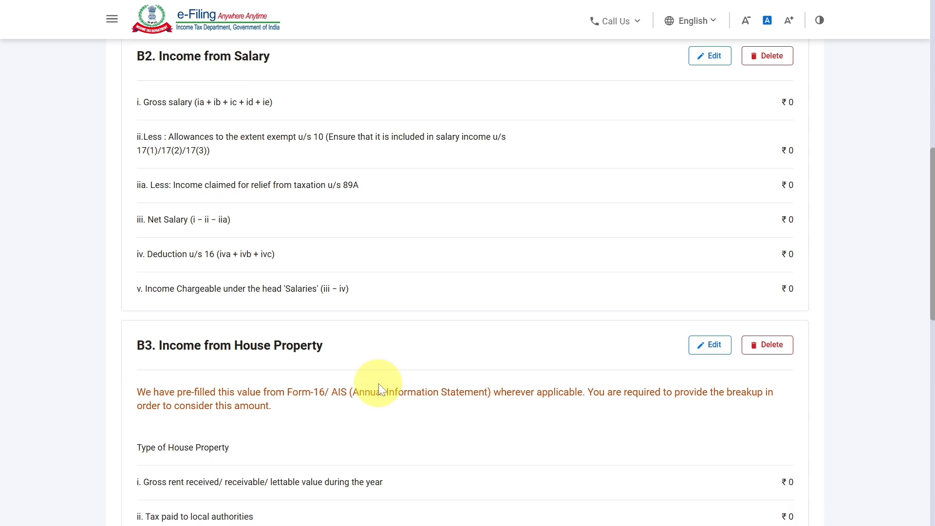
scroll(504, 383, "down", 10)
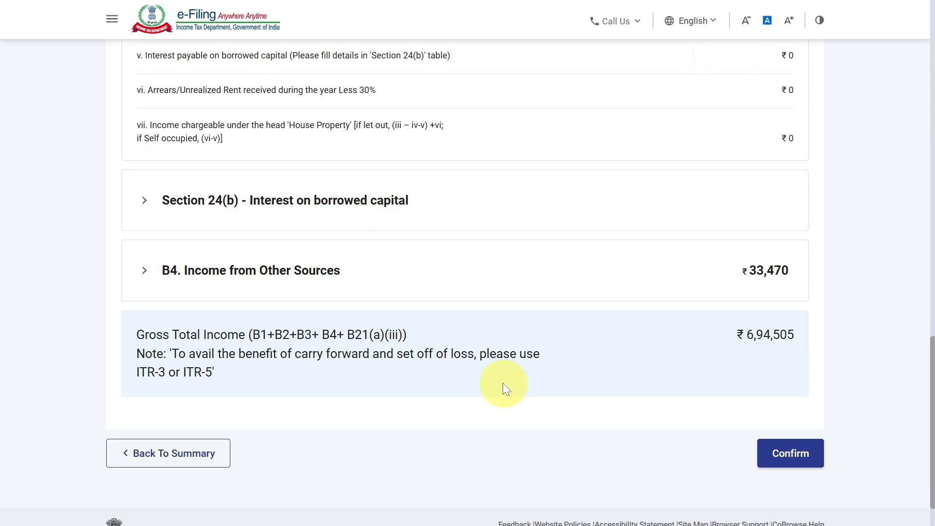
left_click(257, 288)
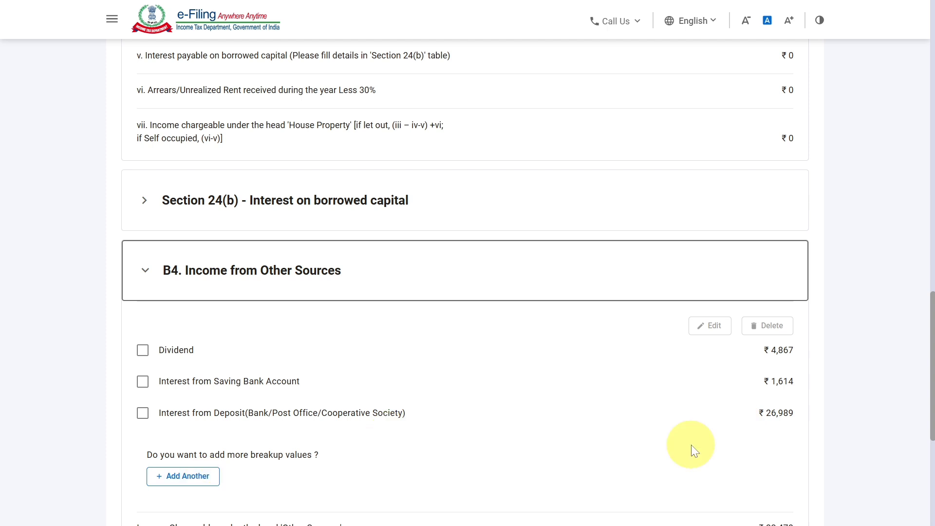
scroll(691, 445, "down", 3)
scroll(691, 445, "down", 2)
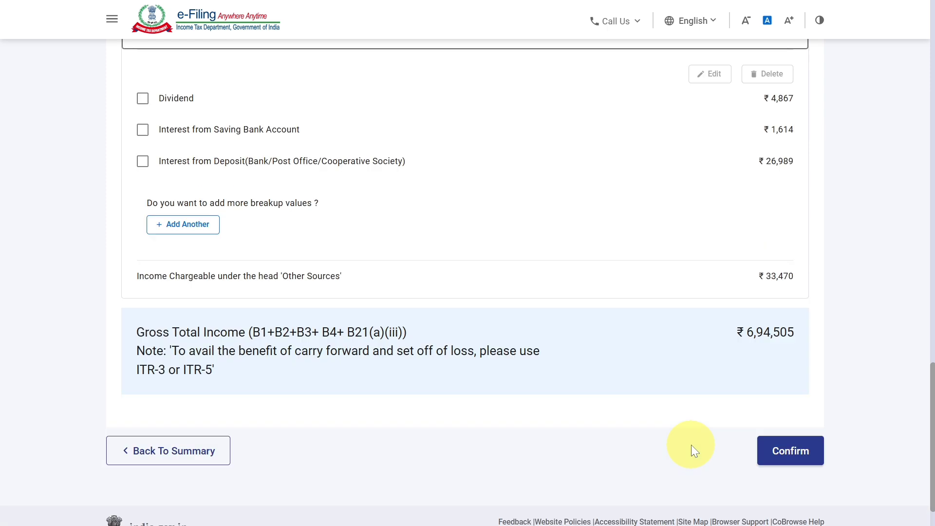
left_click(808, 460)
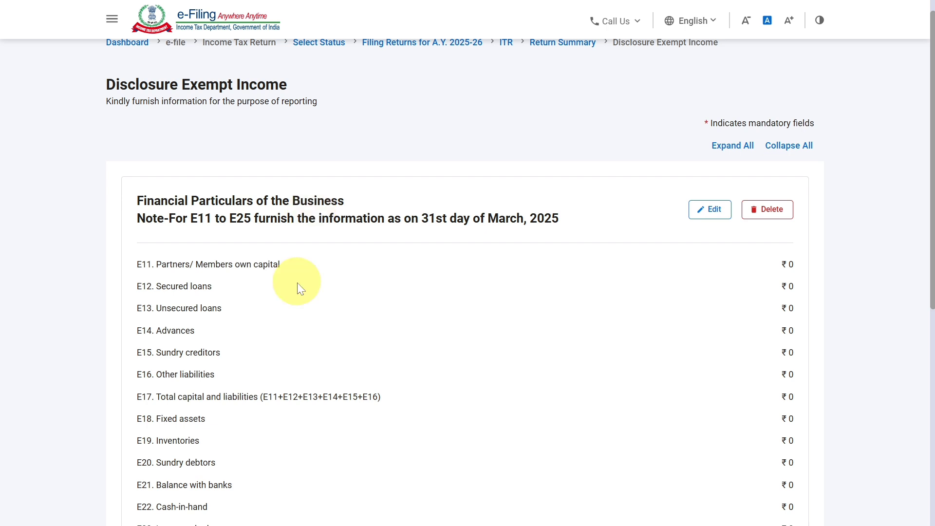
Step: In Disclosure Exempt Income, examine the Financial Particulars of the Business and the GST outward supplies entry form, and leave the form unfilled
scroll(195, 205, "down", 2)
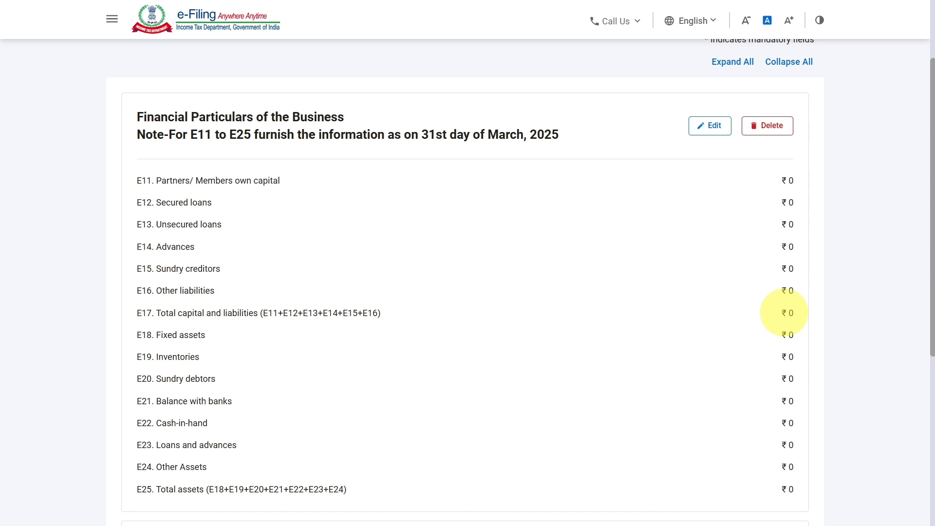
scroll(213, 285, "down", 2)
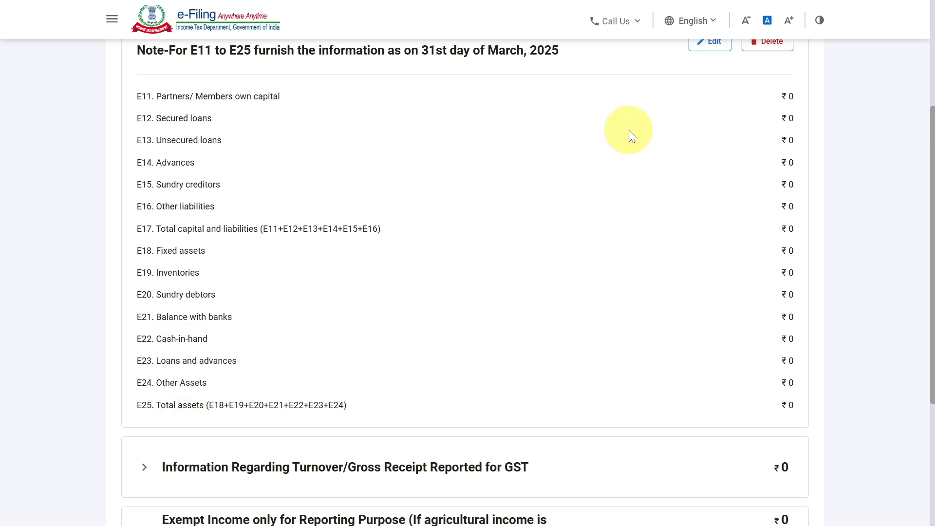
scroll(287, 385, "down", 2)
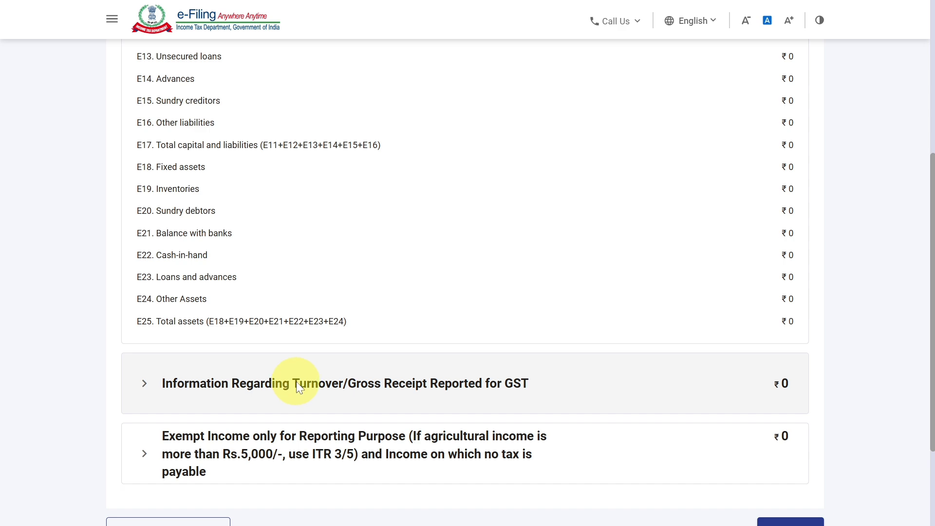
left_click(298, 385)
scroll(207, 406, "down", 2)
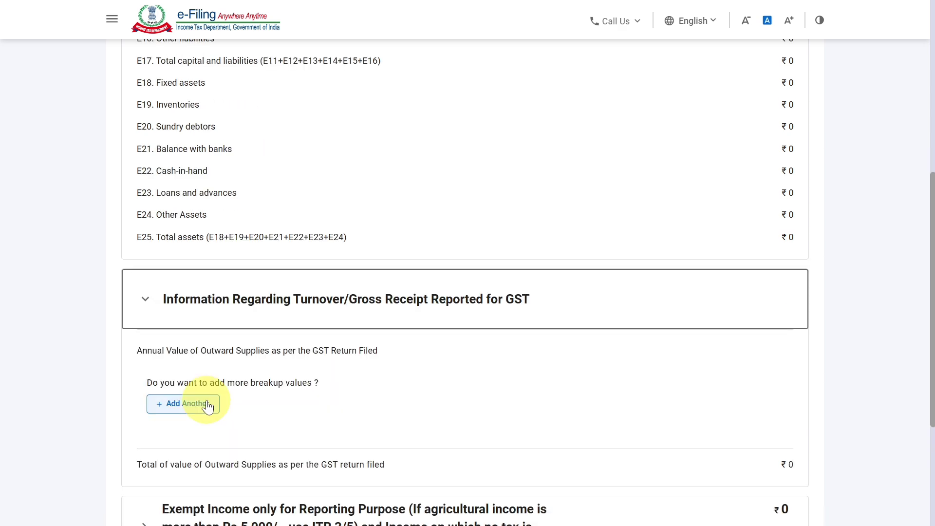
left_click(208, 406)
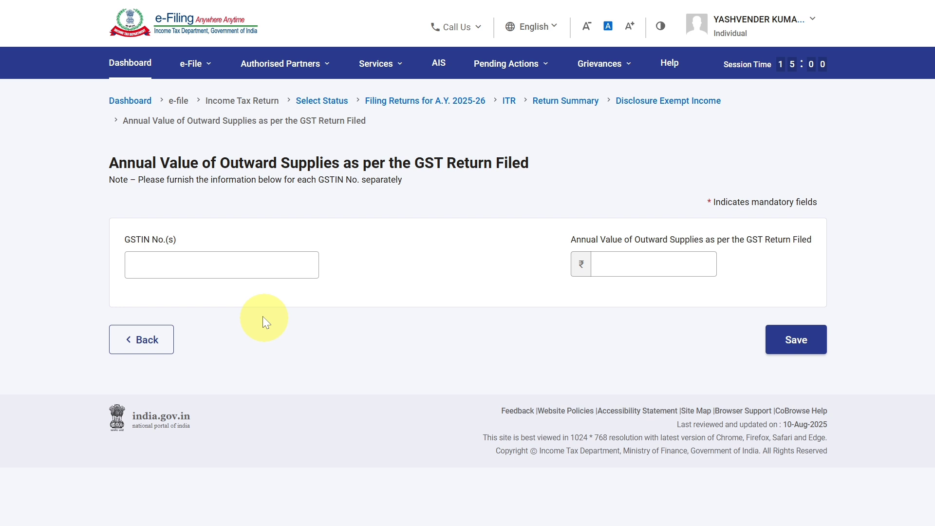
left_click(603, 264)
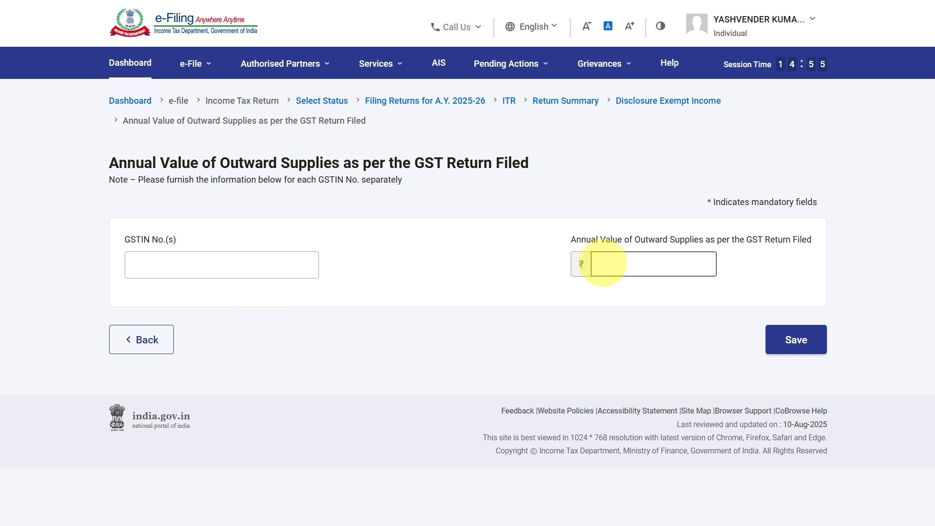
left_click(159, 349)
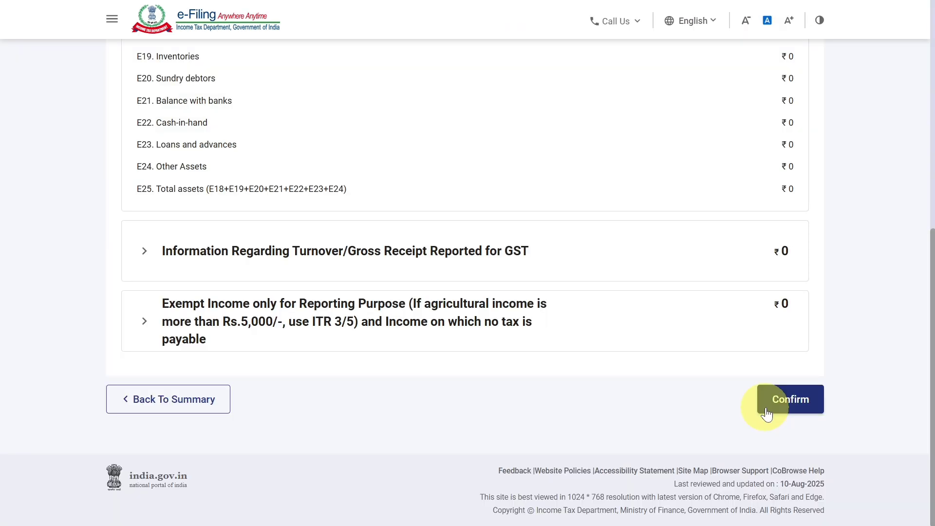
Step: Confirm the Disclosure Exempt Income schedule and the LTCG u/s 112A schedule without entering any amounts
left_click(767, 414)
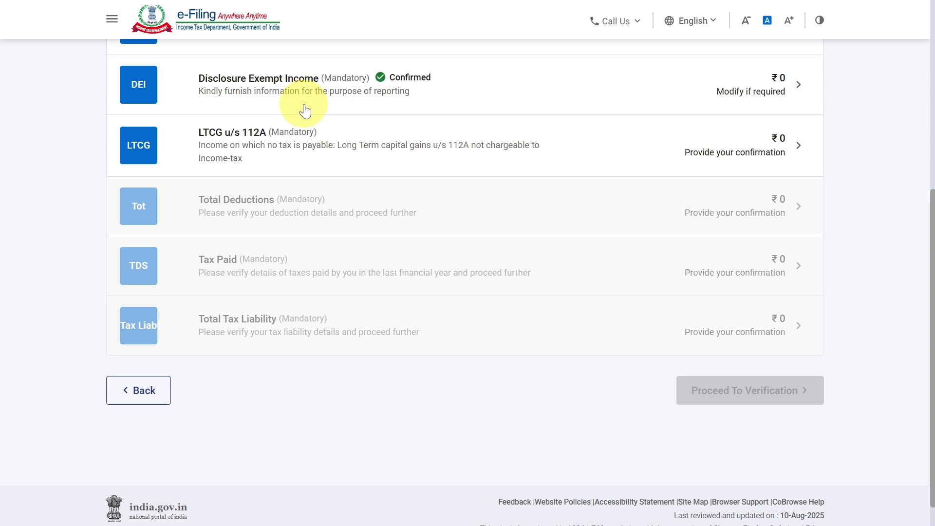
left_click(334, 145)
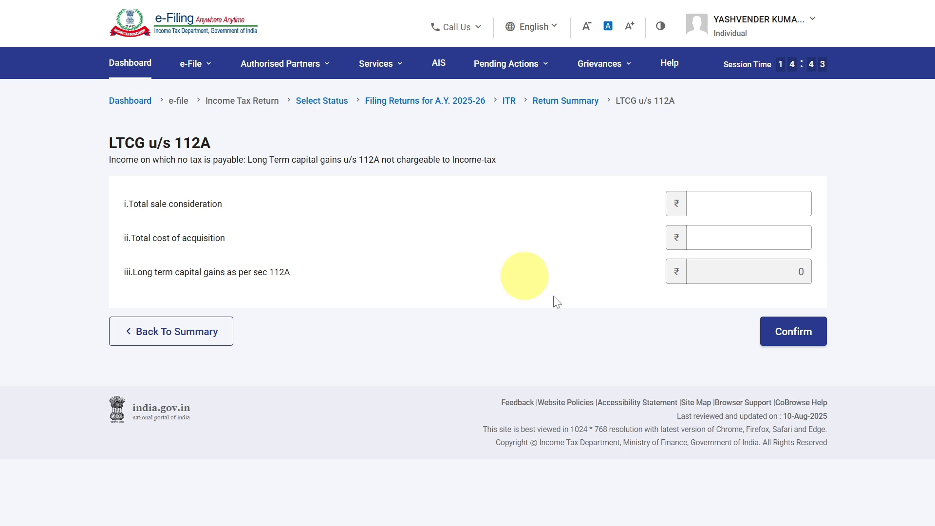
left_click(782, 341)
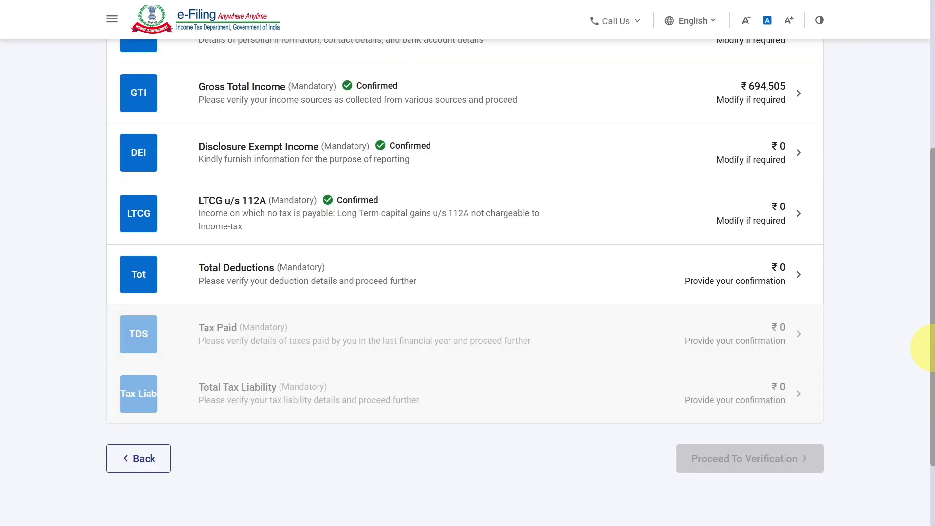
Step: Confirm the Total Deductions schedule without claiming any deduction, and confirm the Tax Paid schedule without adding any entries
left_click(617, 259)
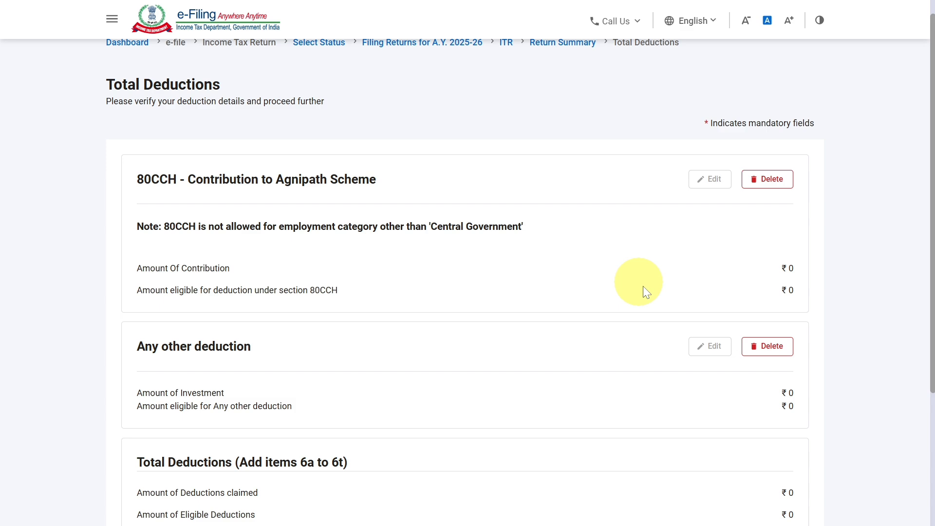
scroll(755, 380, "down", 3)
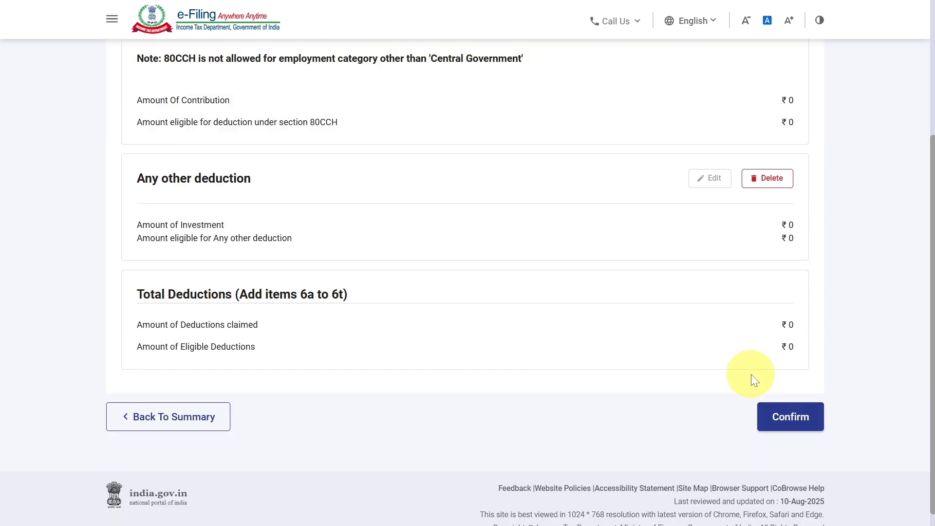
left_click(788, 416)
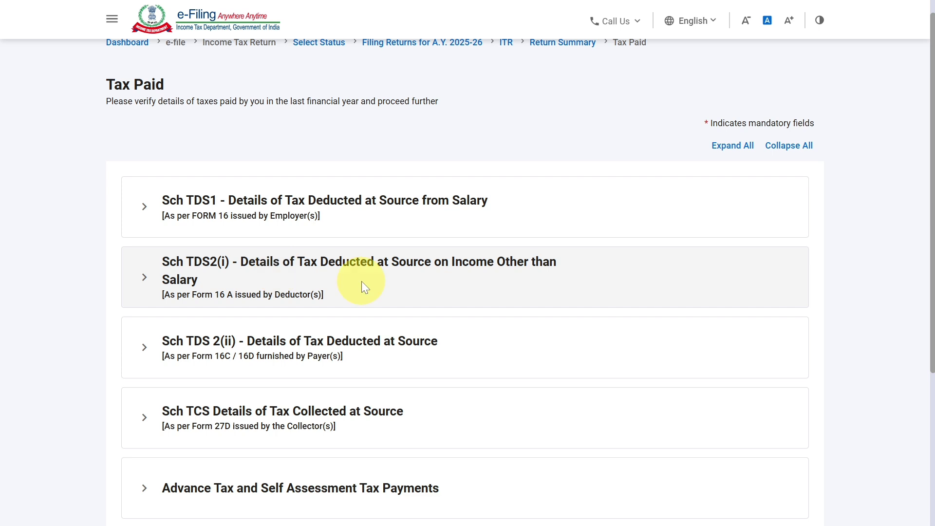
scroll(824, 389, "down", 2)
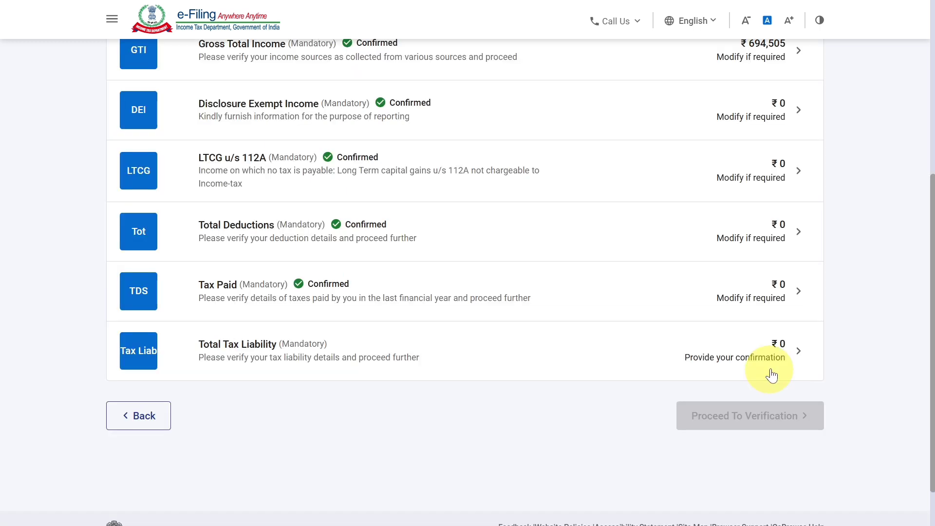
Step: Review the income, tax, interest and fee computations in Total Tax Liability, and confirm the schedule
left_click(771, 376)
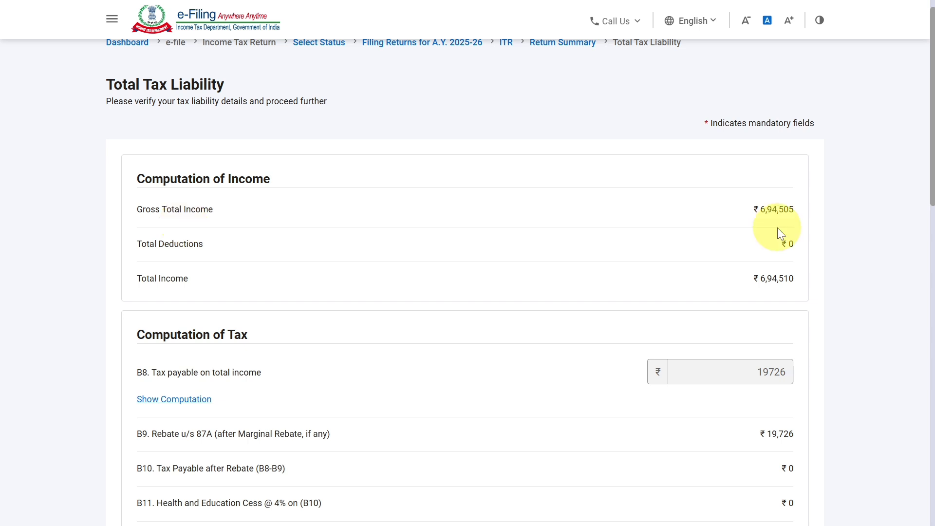
scroll(683, 305, "down", 3)
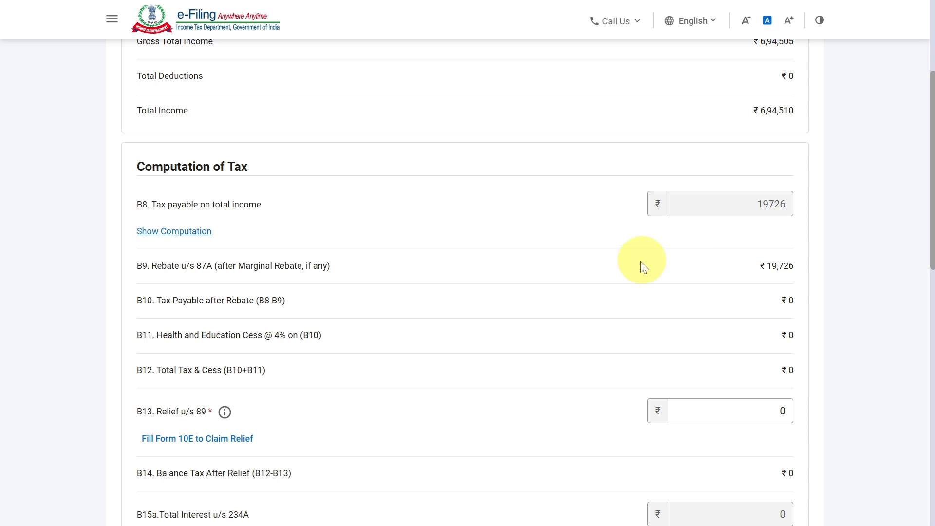
scroll(788, 283, "down", 4)
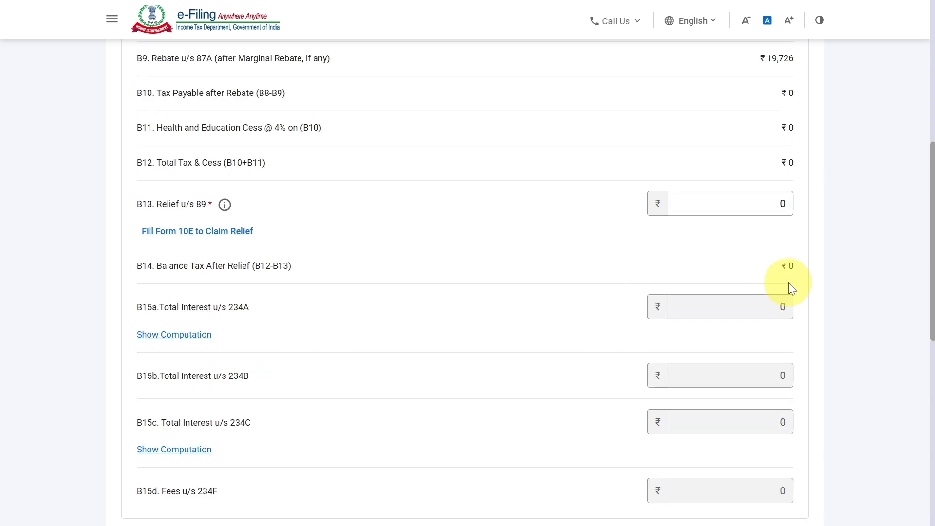
scroll(789, 285, "down", 9)
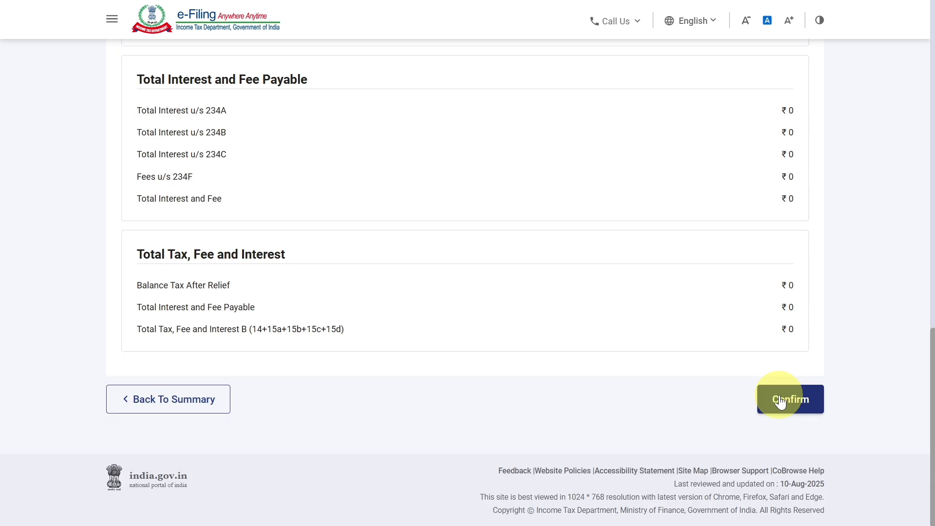
left_click(779, 400)
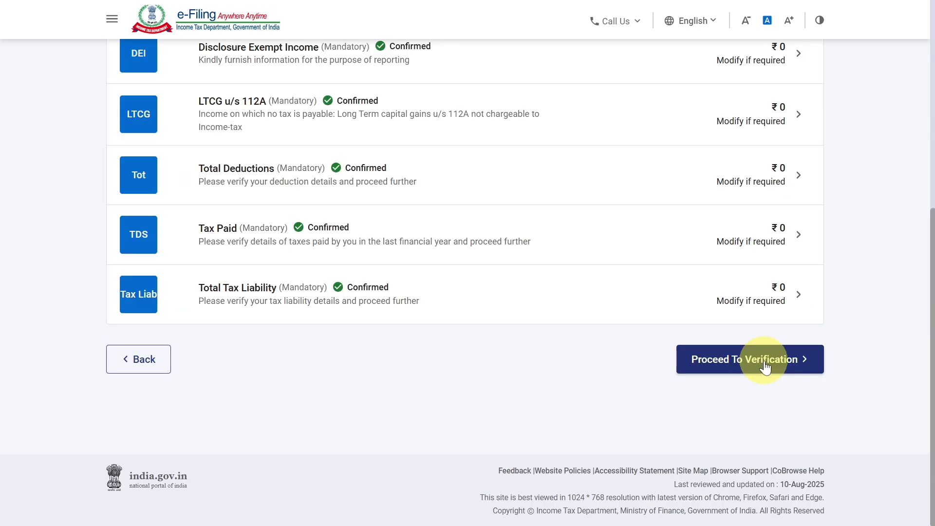
Step: Proceed to verification and review the tax summary from the taxable income calculation through to the Amount Payable/Refund section
left_click(764, 366)
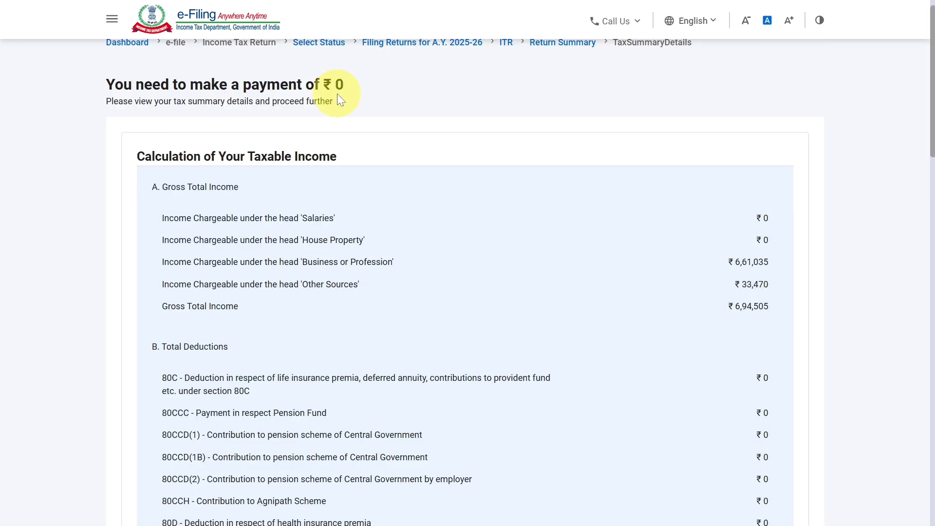
scroll(656, 300, "down", 10)
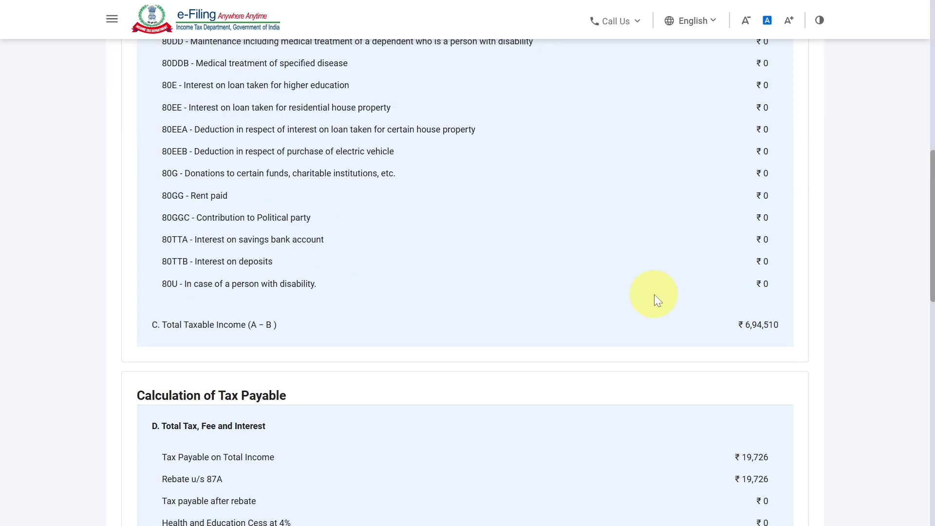
scroll(653, 294, "down", 15)
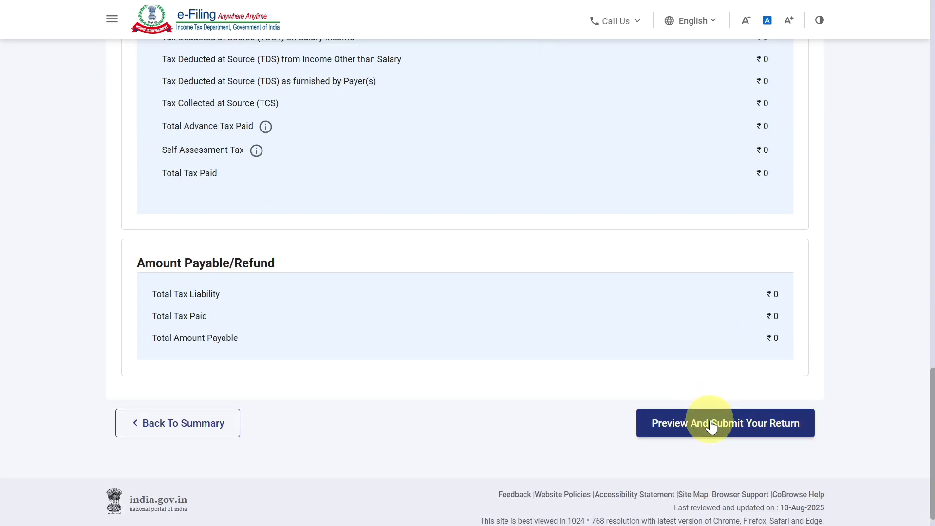